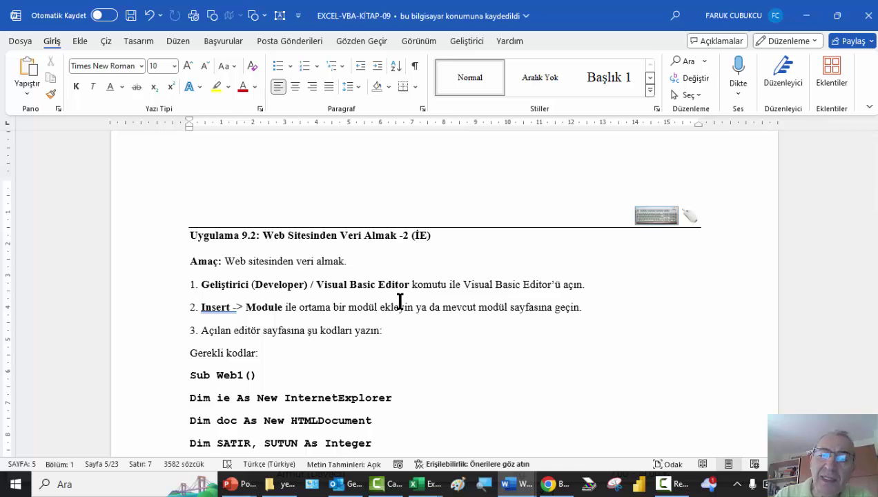
- Review the Sub Web1 code in the Word tutorial and highlight its DoEvents line
scroll(400, 301, down, 1)
scroll(399, 300, down, 2)
scroll(392, 304, down, 2)
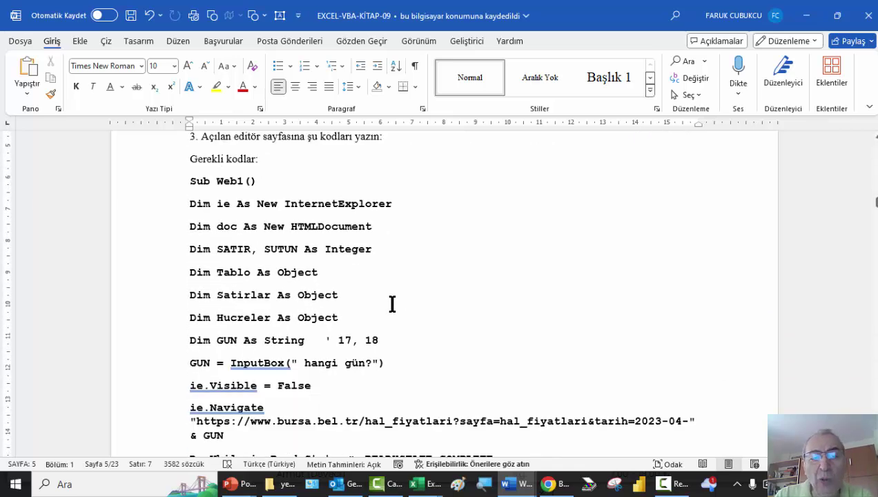
scroll(390, 306, down, 3)
scroll(381, 280, down, 1)
scroll(382, 280, up, 1)
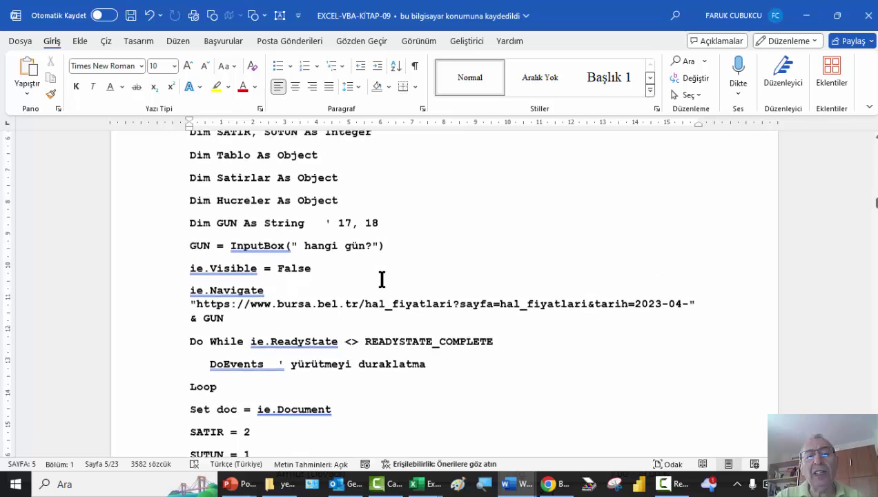
scroll(382, 280, up, 2)
scroll(377, 352, down, 3)
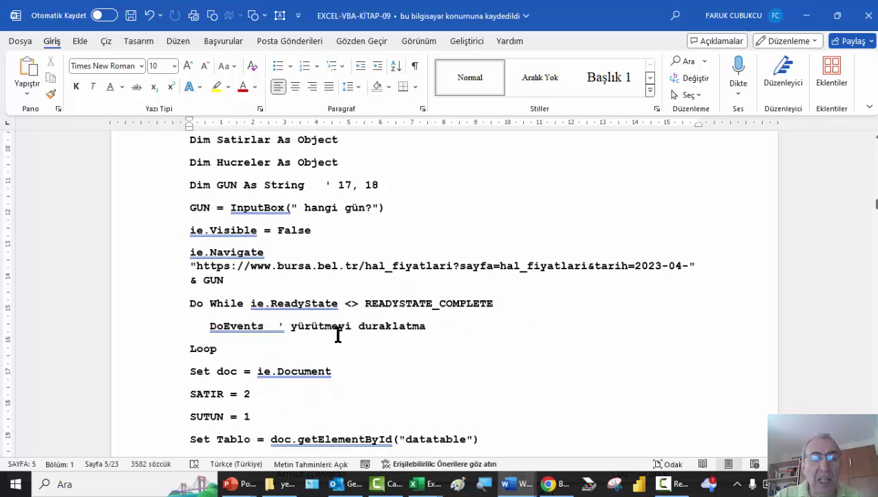
double_click(266, 325)
click(274, 351)
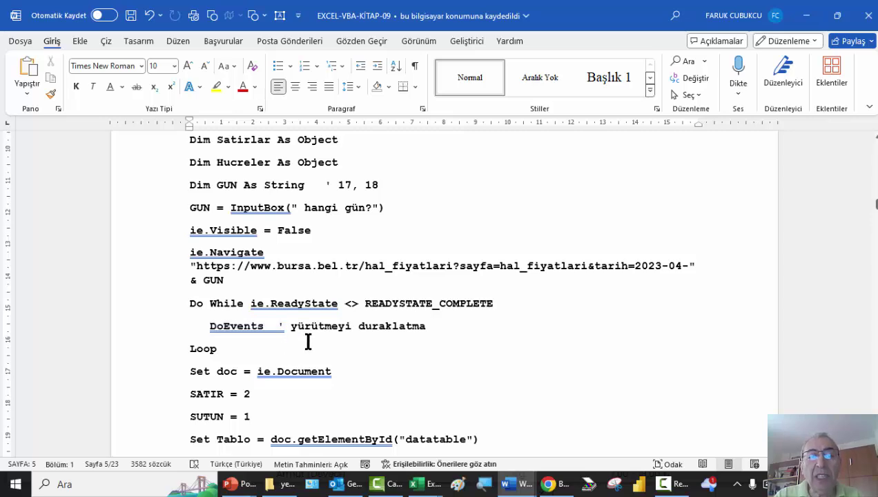
scroll(308, 342, up, 2)
scroll(326, 341, up, 2)
- Switch to Chrome and change the price page's date in the address from 2023-04-17 to 2023-04-18
key(alt+Tab)
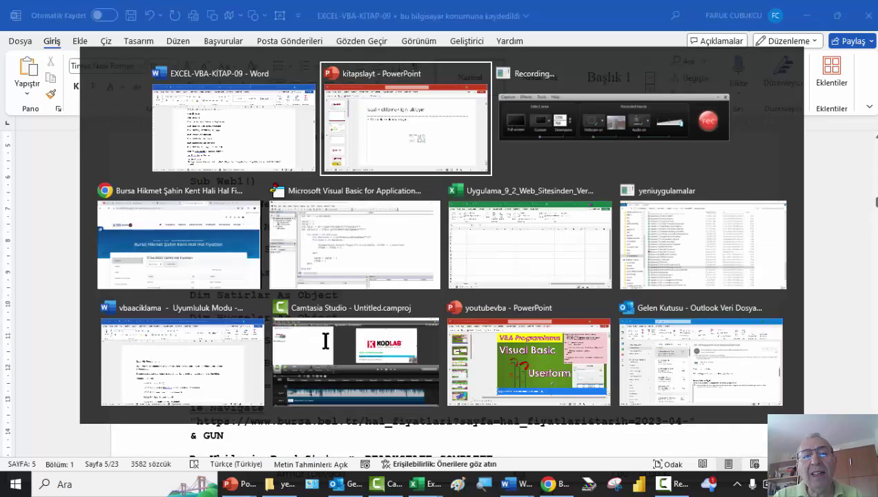
key(alt+Tab)
key(alt+Tab)
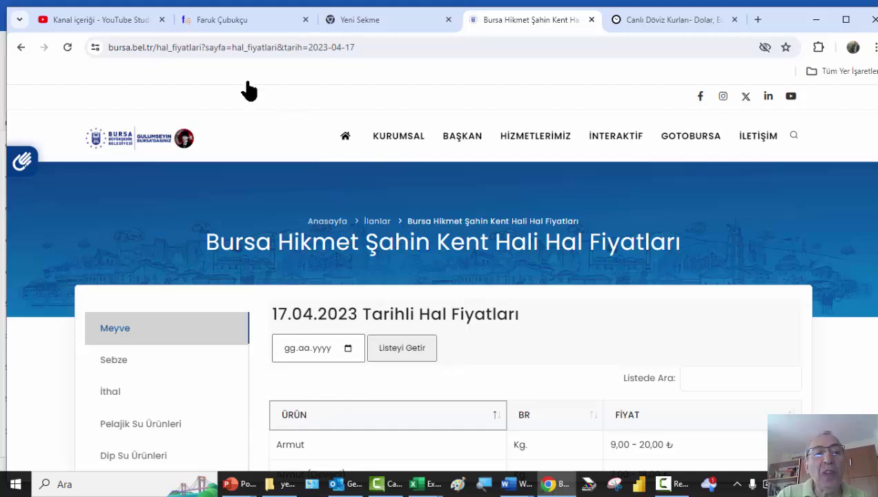
click(383, 47)
click(382, 44)
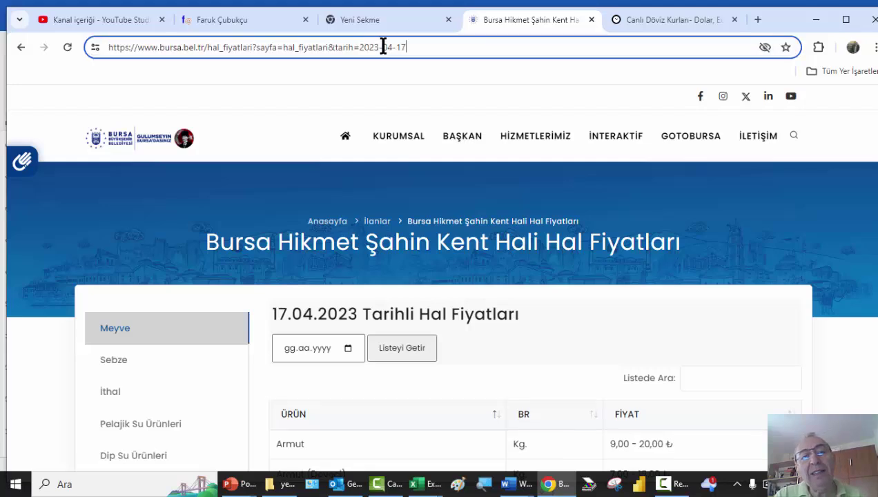
key(BackSpace)
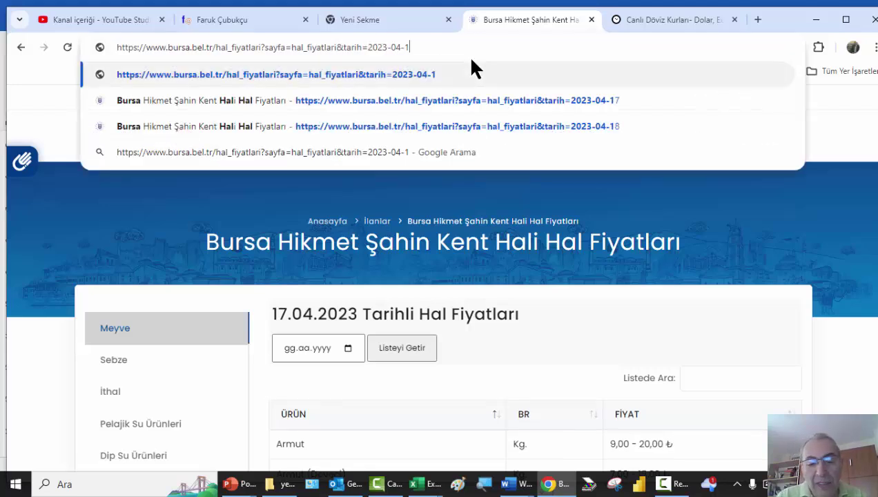
text(8)
key(Return)
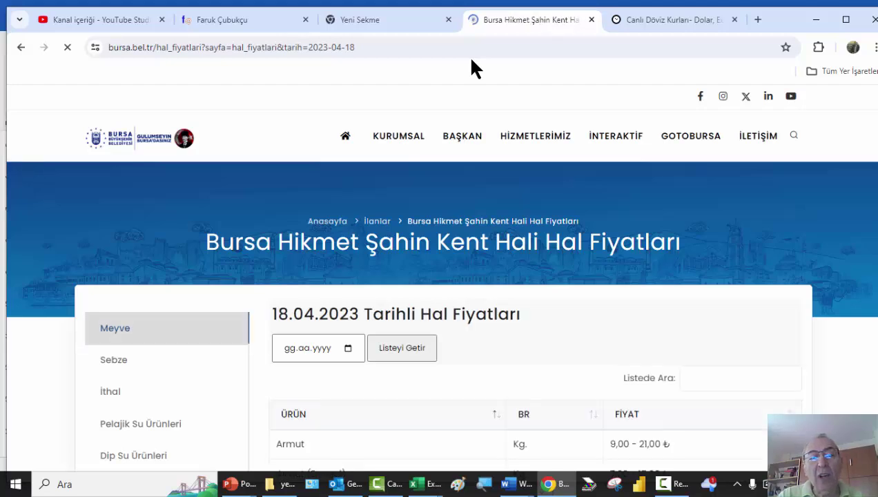
- Highlight the whole page address, then its day number 18, to explain the URL
click(417, 47)
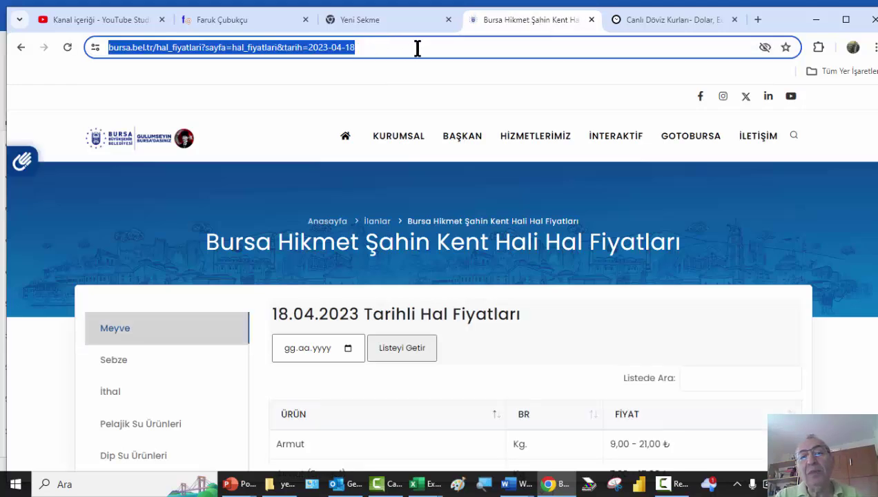
click(417, 47)
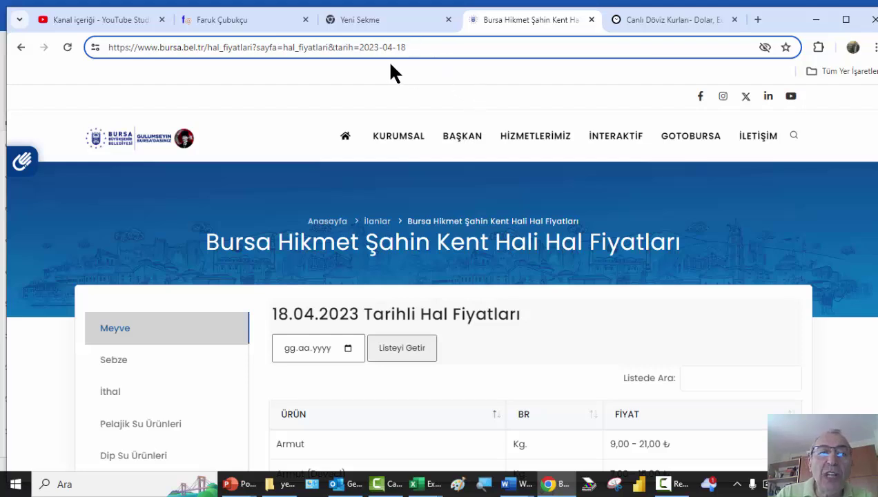
drag(440, 48, 53, 31)
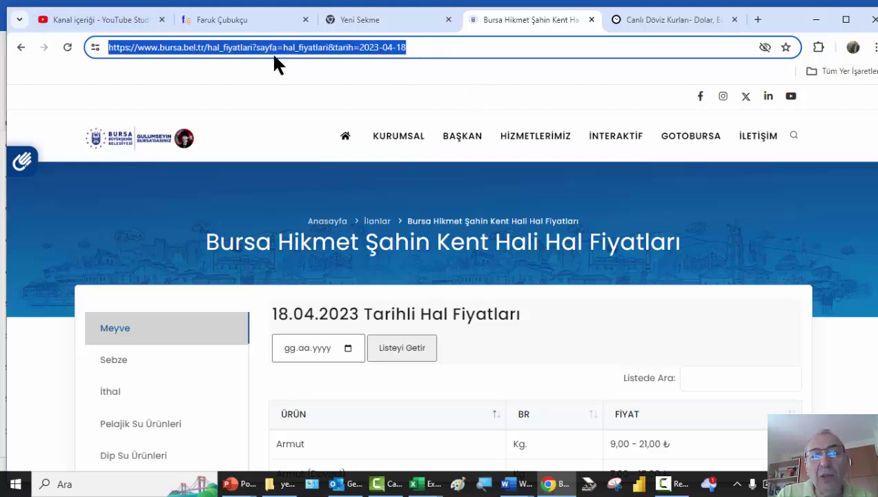
click(414, 47)
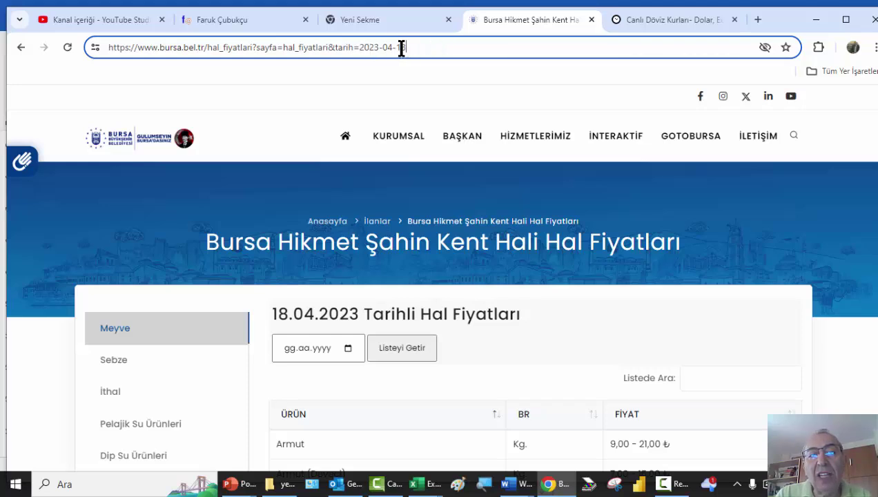
drag(398, 47, 413, 47)
click(436, 49)
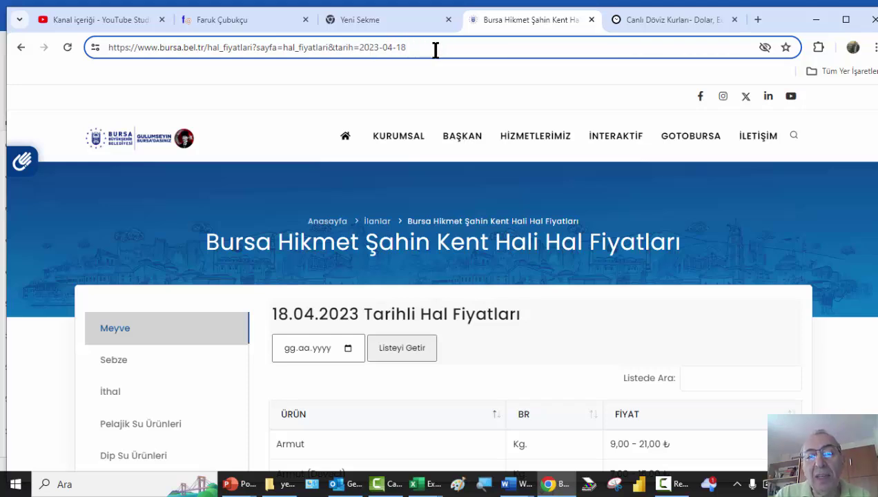
key(alt+Tab)
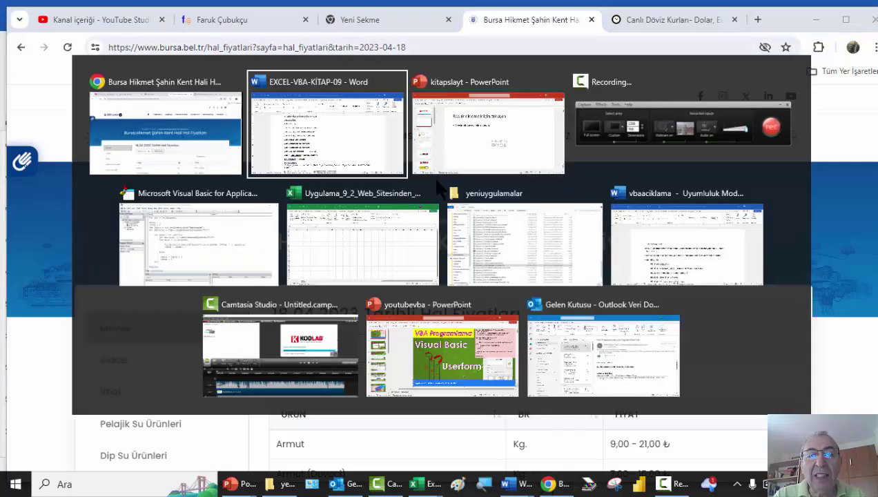
- In the VBA editor, highlight the InputBox day prompt, the GUN variable and the ie.Navigate line
key(alt+Tab)
key(alt+Tab)
key(alt+Tab)
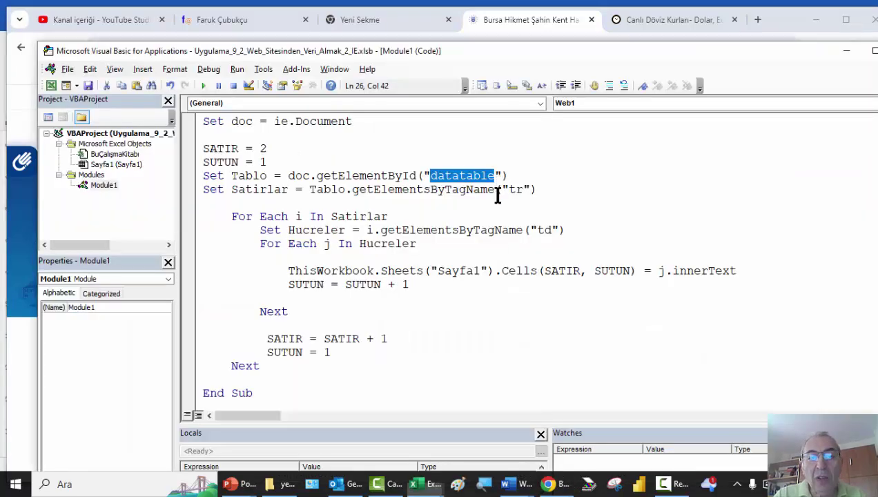
scroll(441, 228, up, 3)
scroll(456, 202, up, 4)
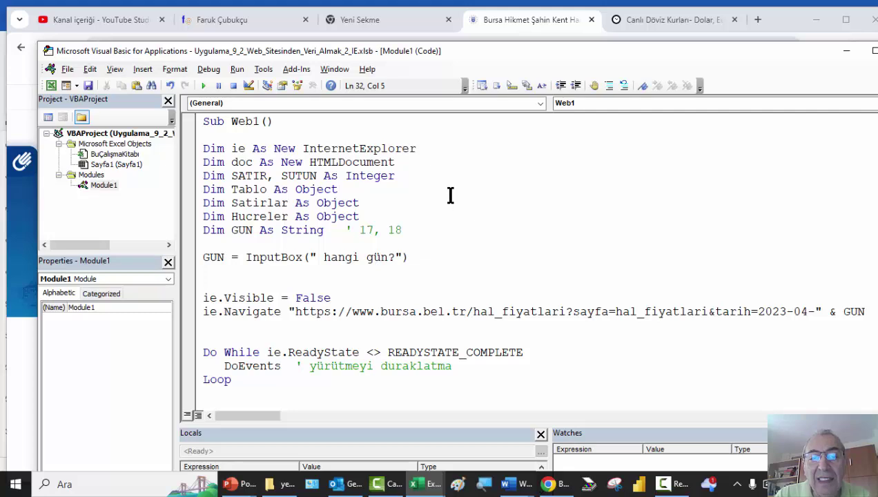
scroll(445, 203, down, 1)
scroll(441, 205, down, 1)
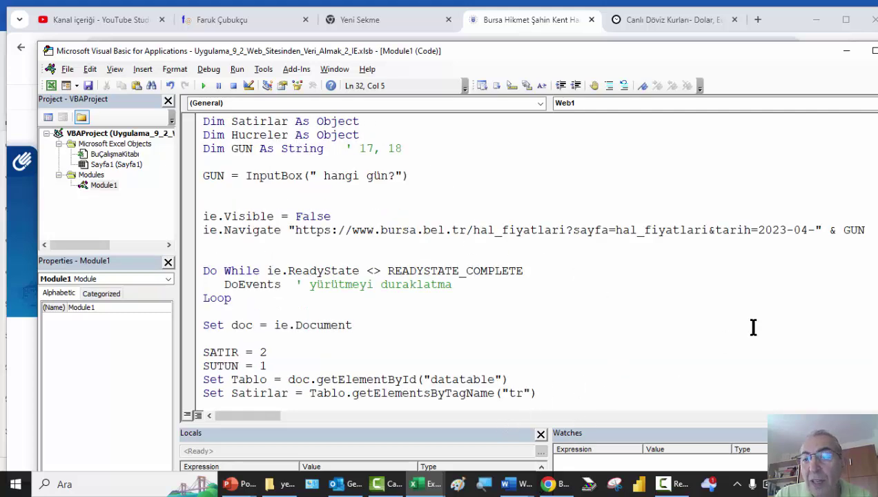
double_click(853, 230)
drag(411, 175, 194, 175)
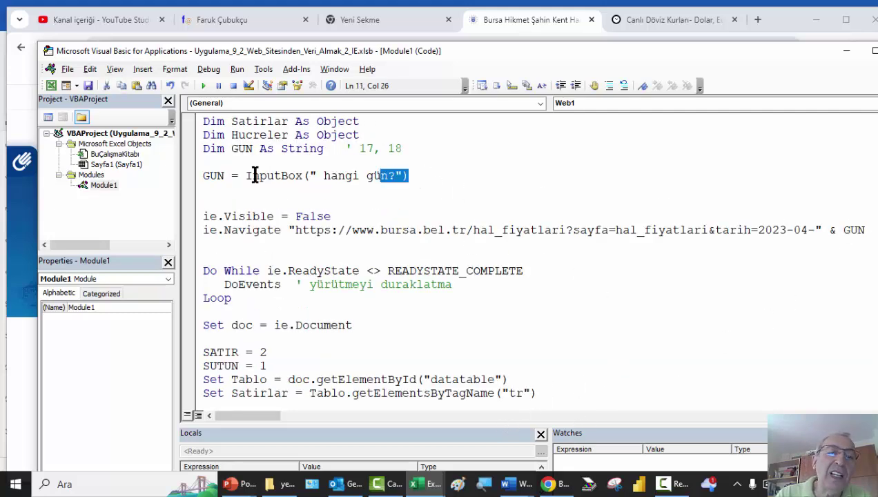
click(300, 199)
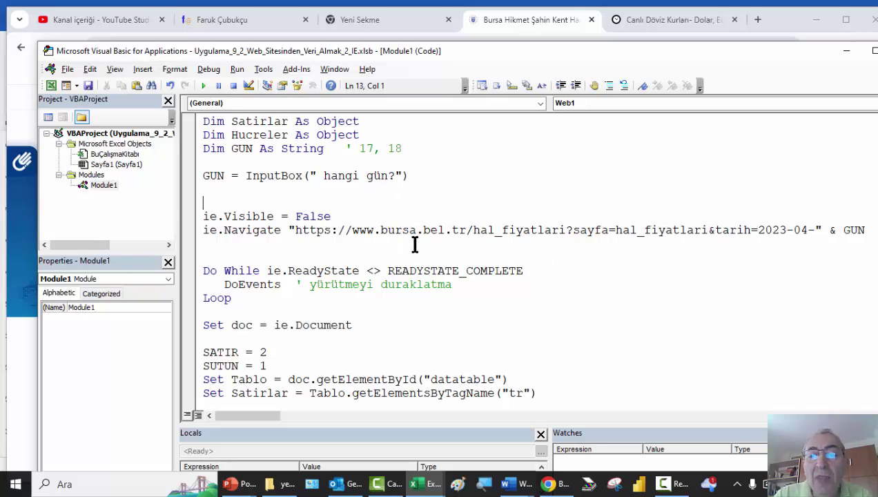
double_click(854, 230)
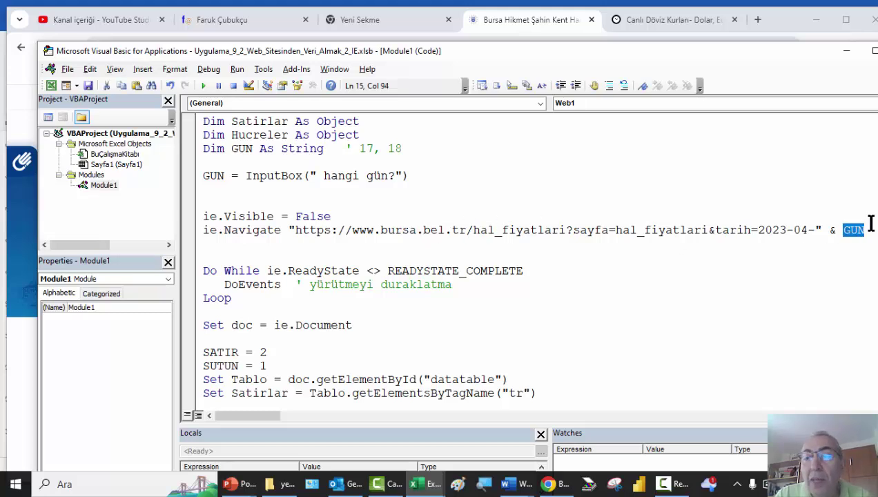
drag(864, 230, 218, 230)
- Highlight the Tablo variable and the datatable id in the getElementById line
scroll(317, 238, down, 4)
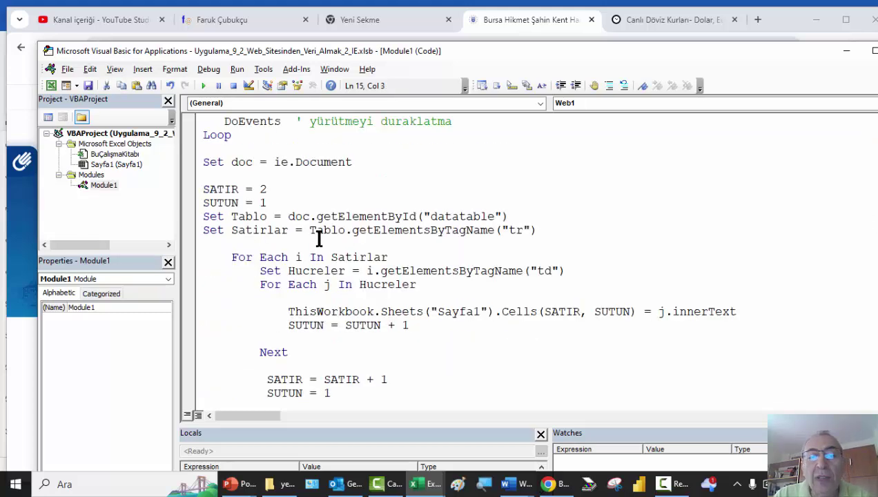
scroll(307, 231, down, 1)
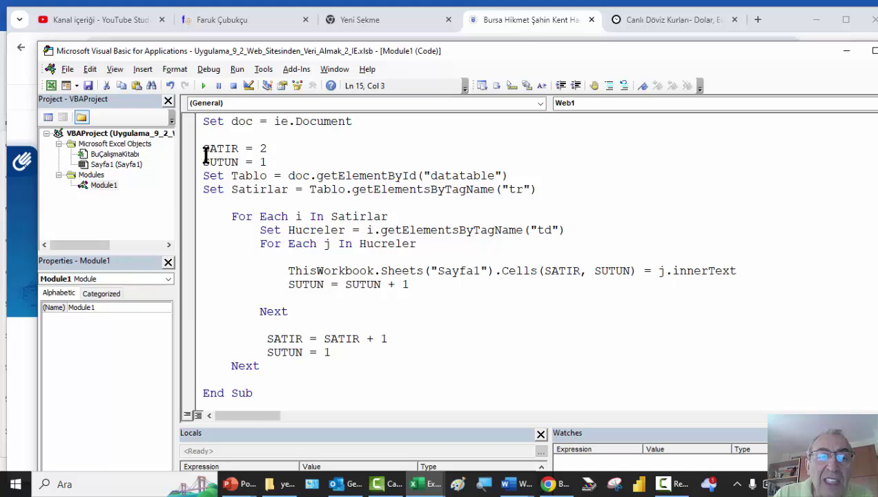
double_click(256, 177)
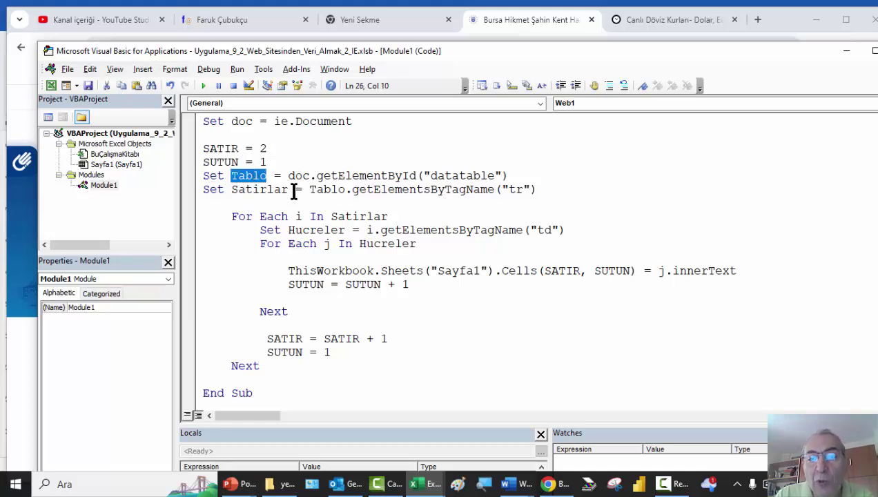
scroll(360, 377, down, 1)
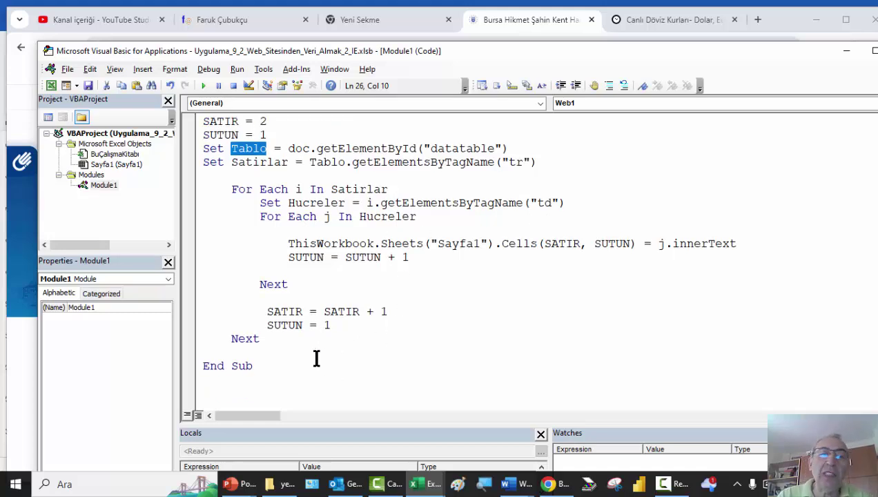
scroll(316, 358, up, 3)
double_click(463, 271)
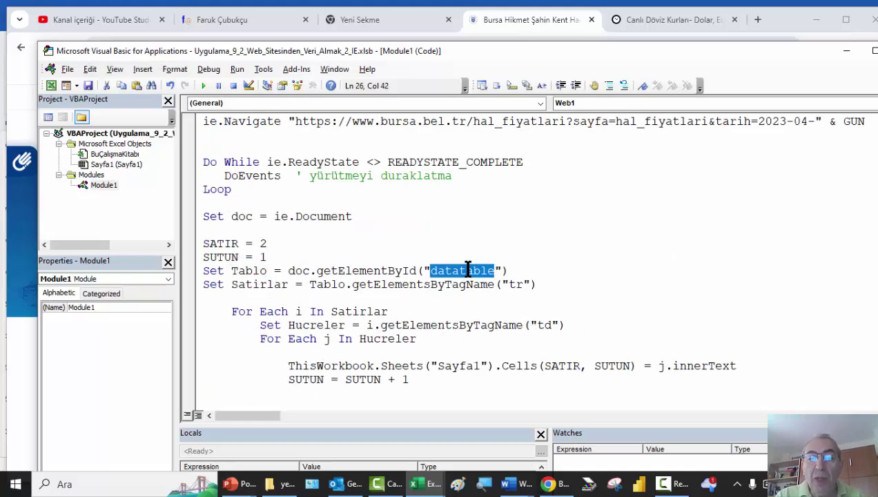
click(464, 296)
click(466, 271)
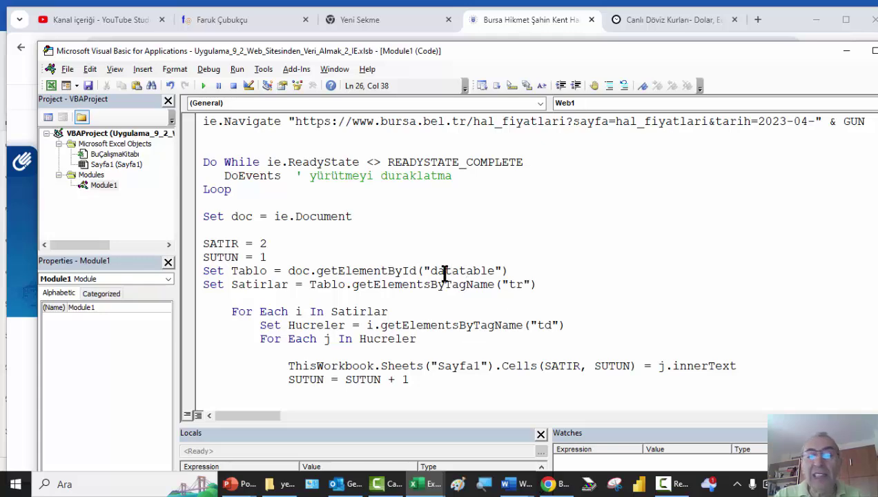
scroll(445, 272, down, 1)
key(alt+Tab)
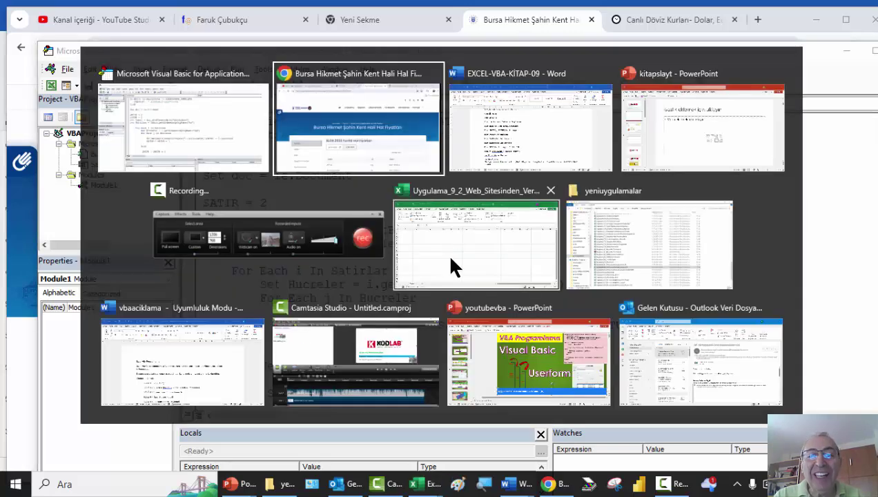
- Open the Bursa price page's HTML source and scroll down to the price table
scroll(362, 276, down, 2)
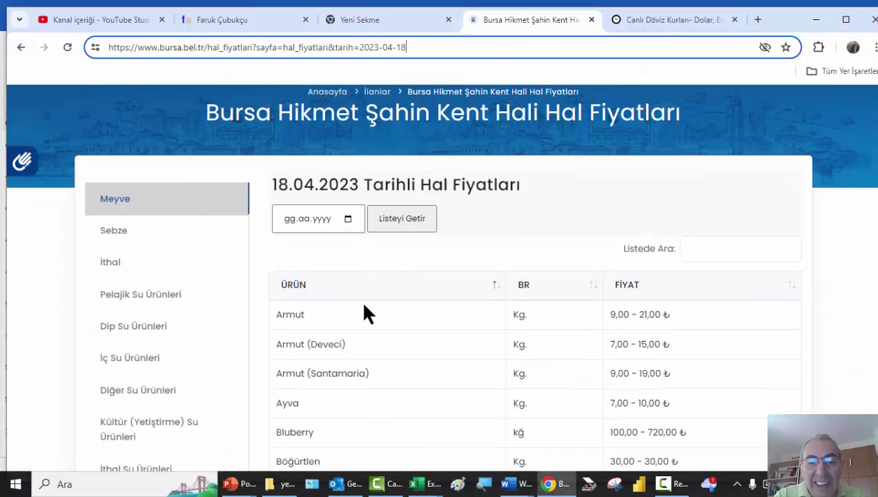
right_click(387, 310)
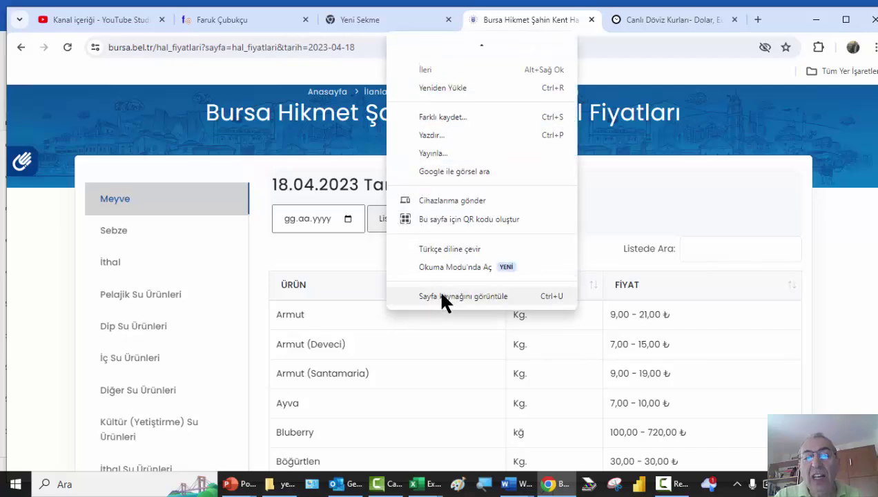
click(442, 301)
scroll(433, 290, down, 1)
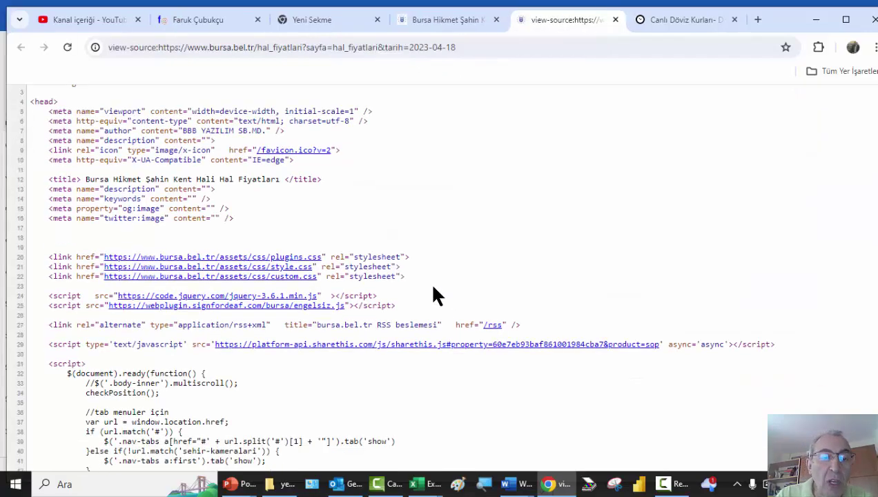
scroll(431, 289, down, 5)
scroll(432, 295, down, 4)
scroll(432, 295, down, 5)
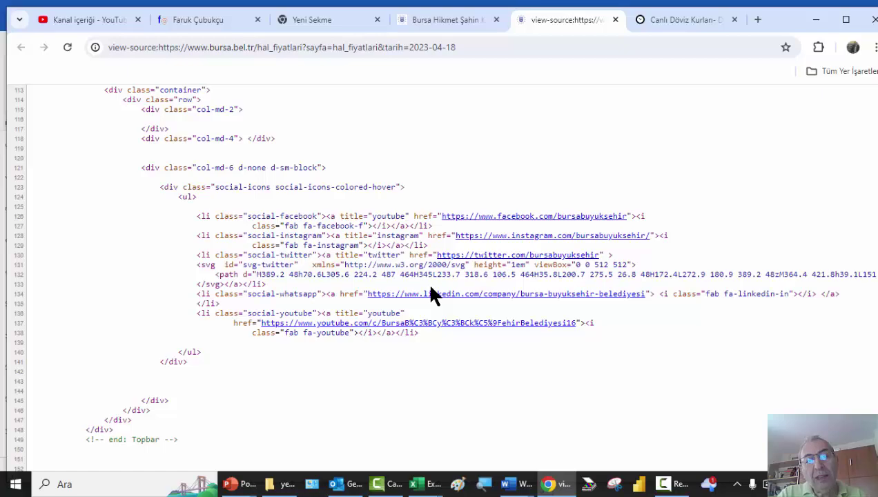
scroll(277, 245, down, 5)
scroll(277, 245, down, 5)
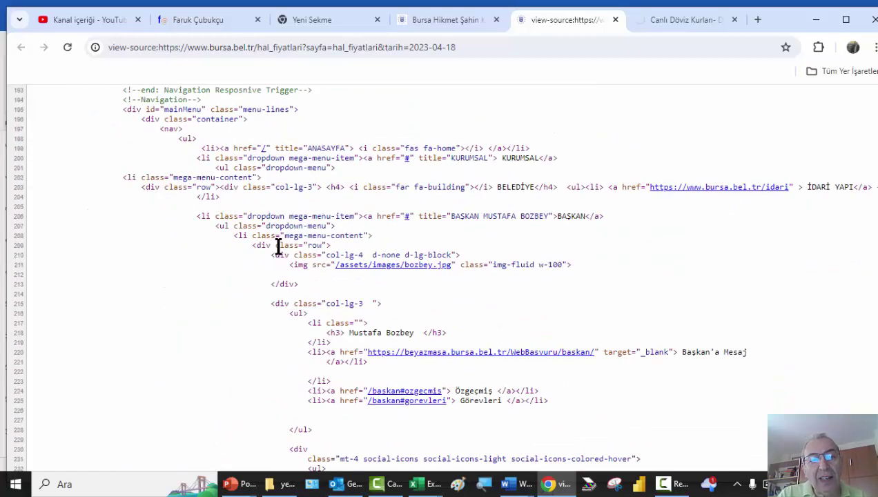
scroll(277, 245, down, 2)
scroll(461, 293, down, 6)
scroll(461, 293, down, 5)
scroll(457, 293, down, 4)
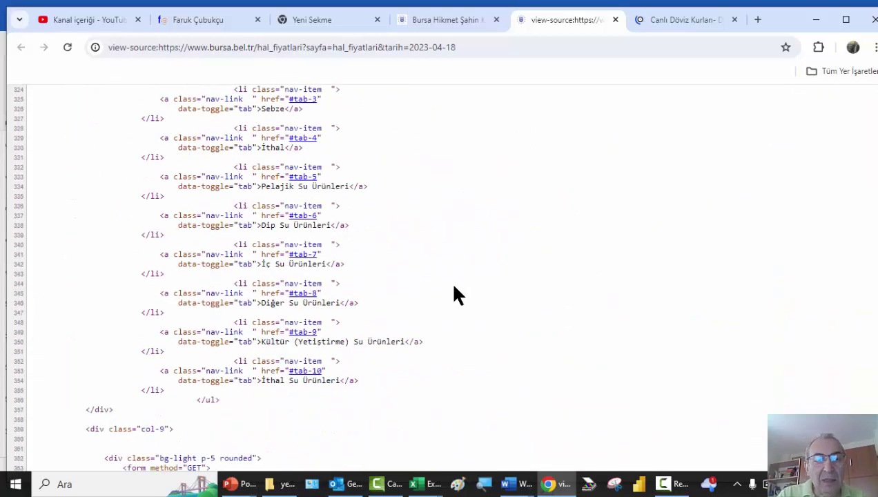
scroll(457, 293, down, 2)
scroll(392, 294, down, 4)
scroll(392, 294, down, 2)
scroll(387, 286, up, 2)
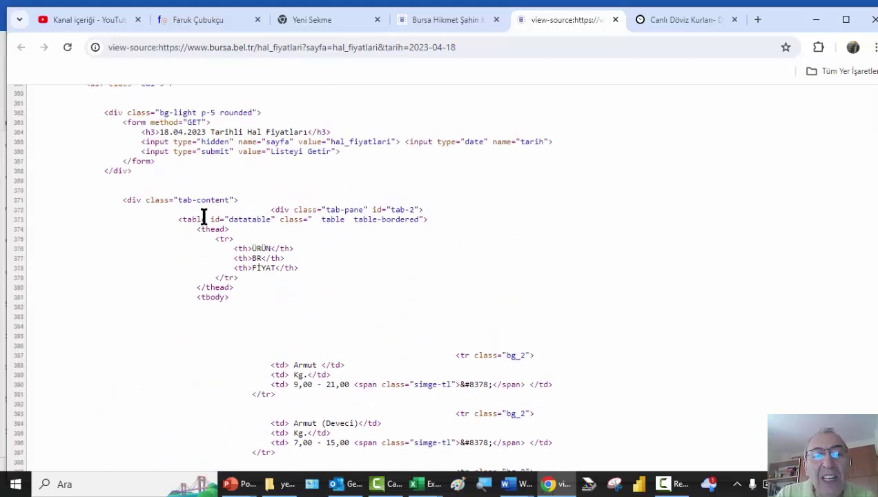
- Highlight the datatable id and the Armut row's td cells in the page source
double_click(251, 220)
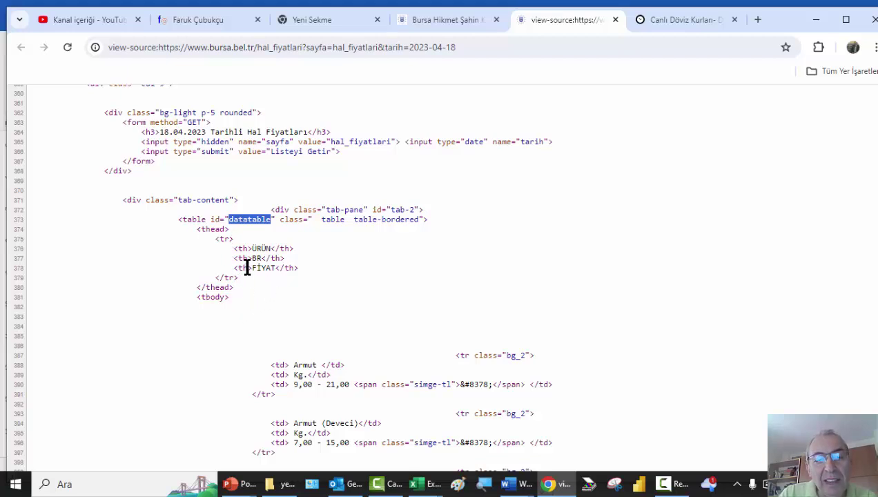
scroll(267, 339, down, 1)
scroll(267, 335, down, 3)
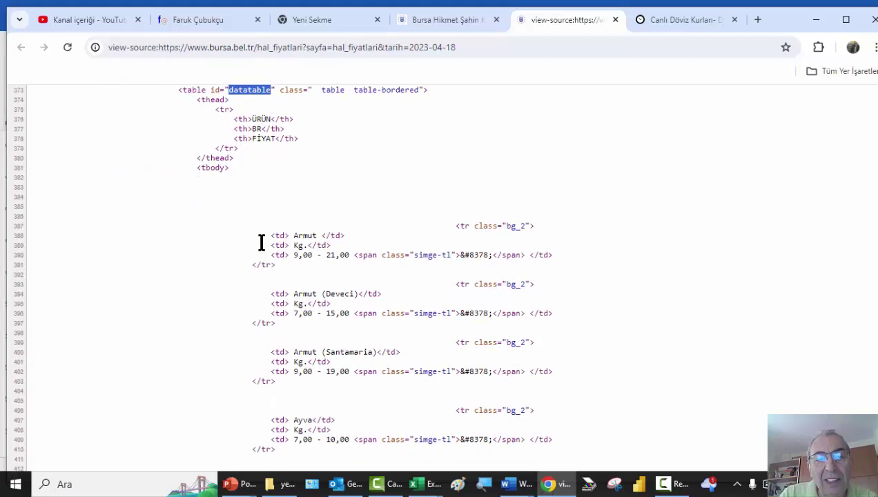
drag(263, 236, 614, 261)
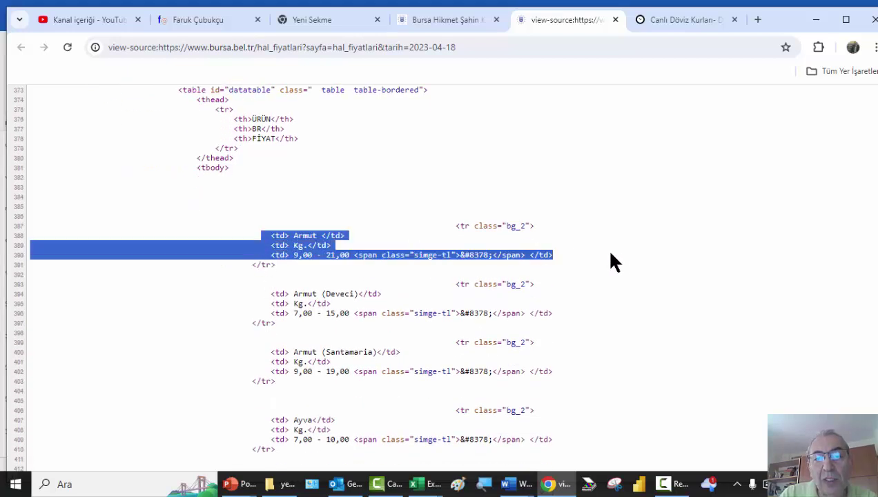
click(308, 238)
double_click(304, 236)
scroll(319, 303, up, 7)
scroll(319, 304, up, 4)
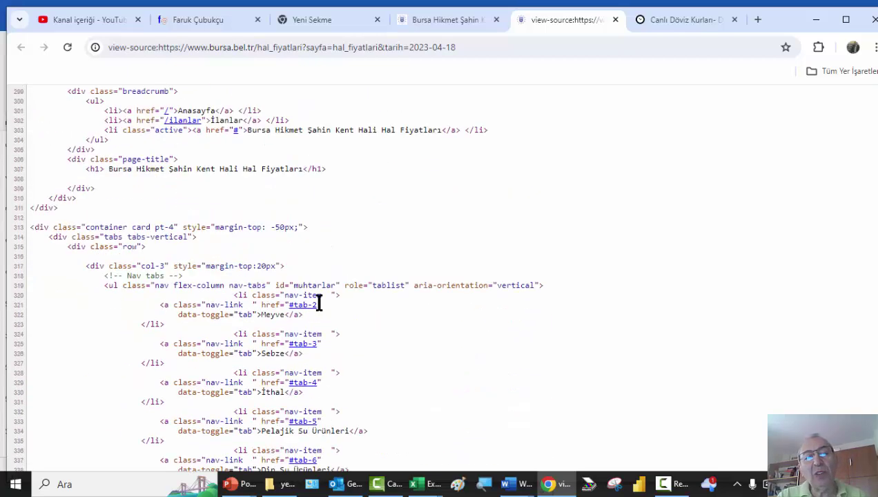
scroll(319, 304, up, 5)
scroll(319, 303, down, 5)
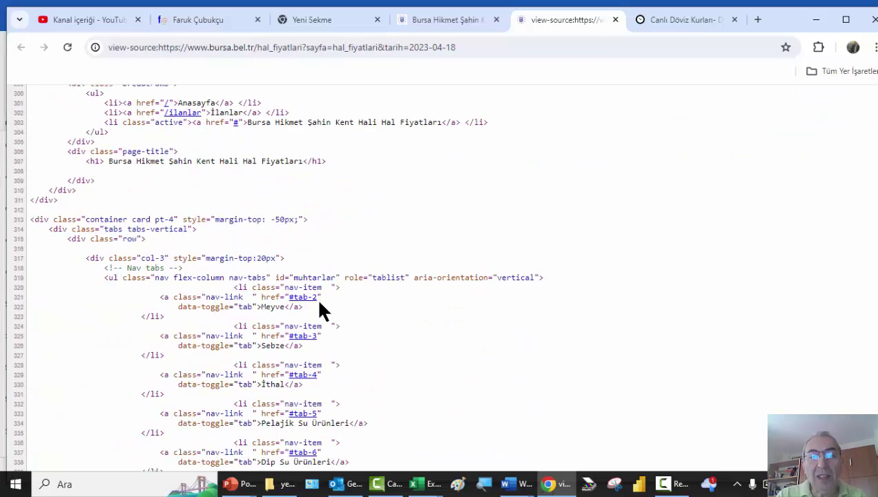
key(alt+Tab)
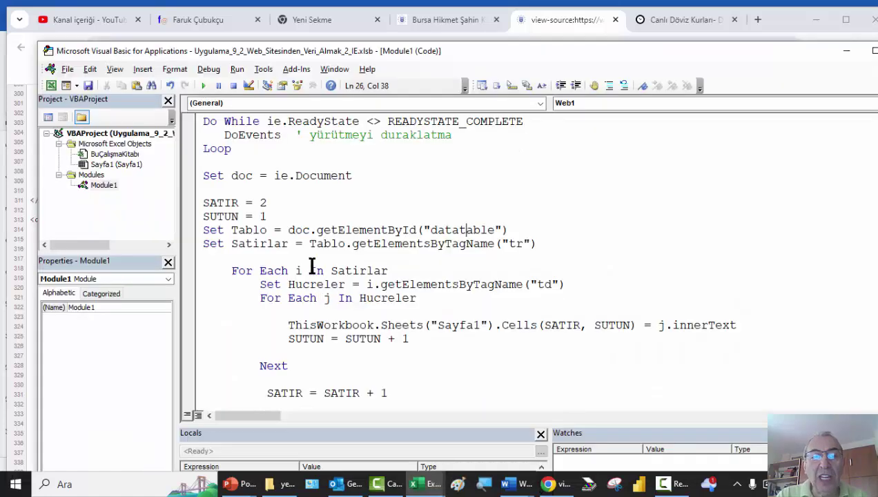
click(298, 256)
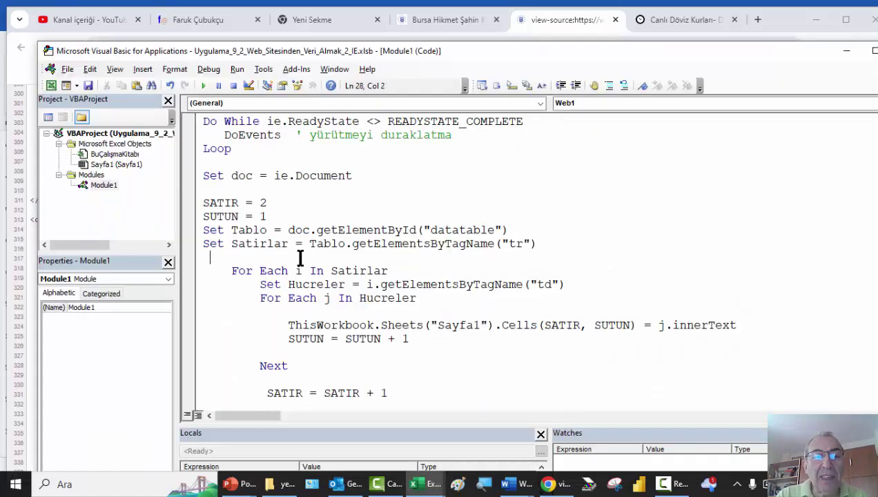
scroll(338, 207, down, 1)
scroll(340, 209, up, 5)
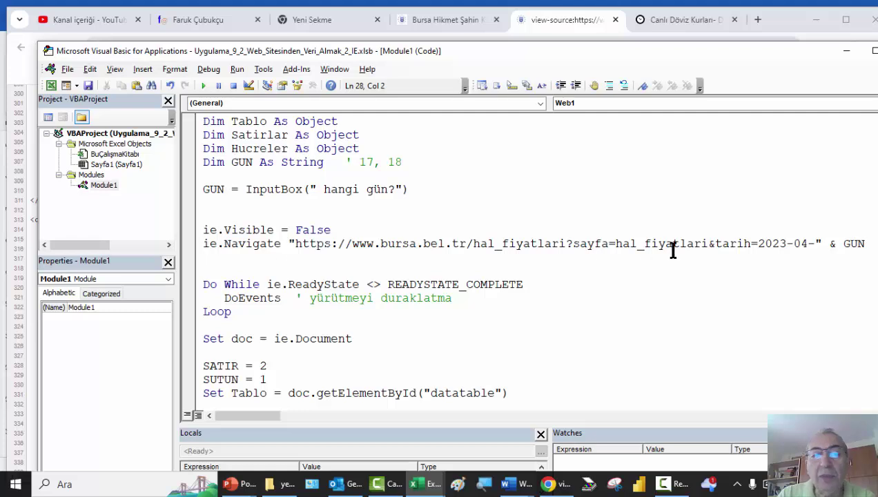
scroll(668, 249, up, 2)
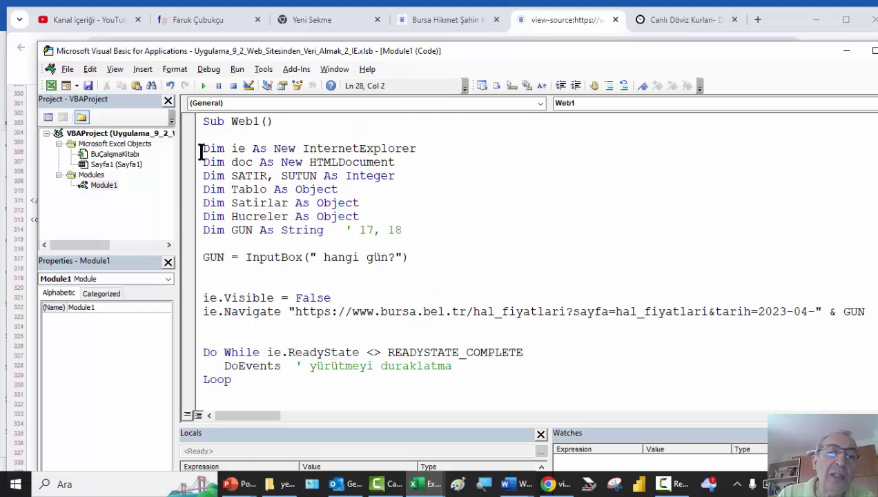
drag(401, 165, 181, 150)
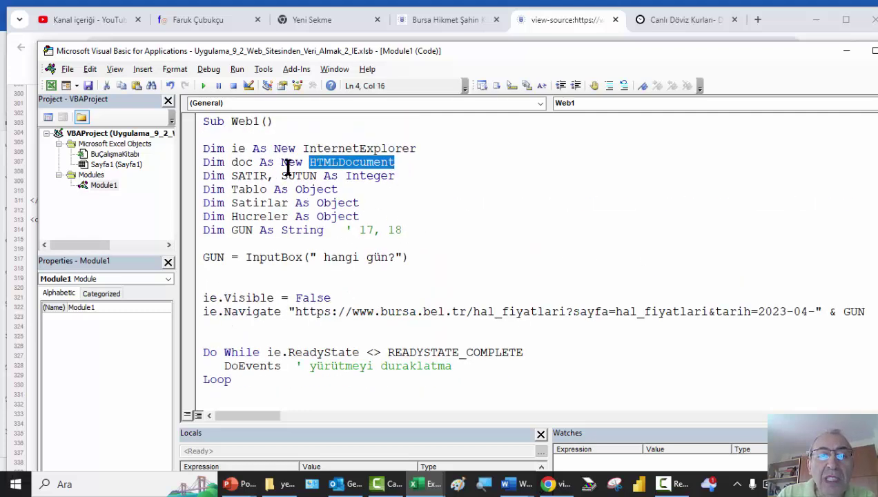
click(367, 149)
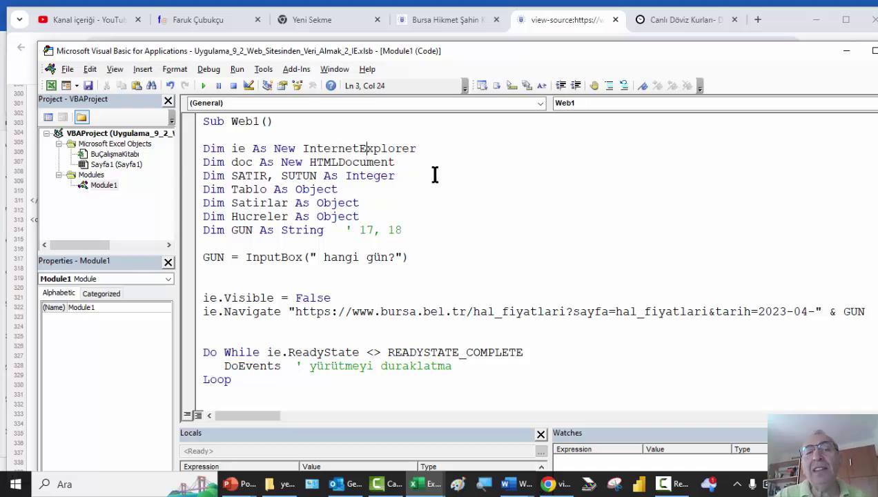
double_click(370, 151)
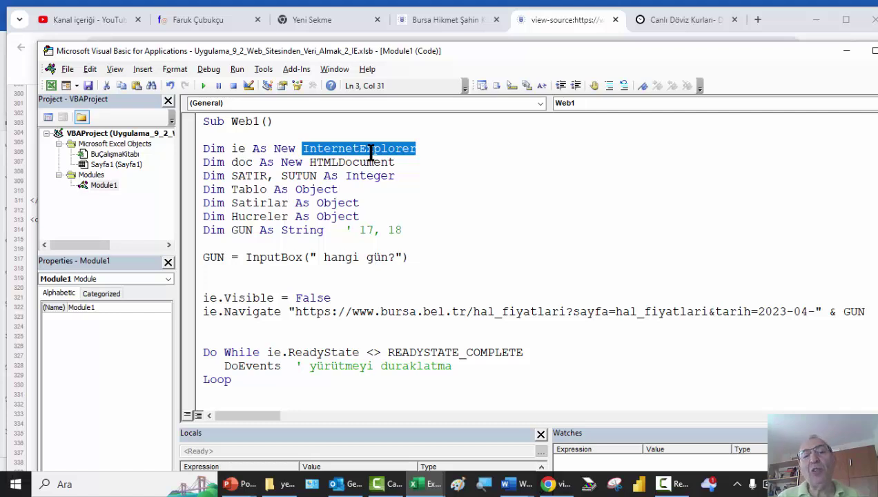
double_click(345, 162)
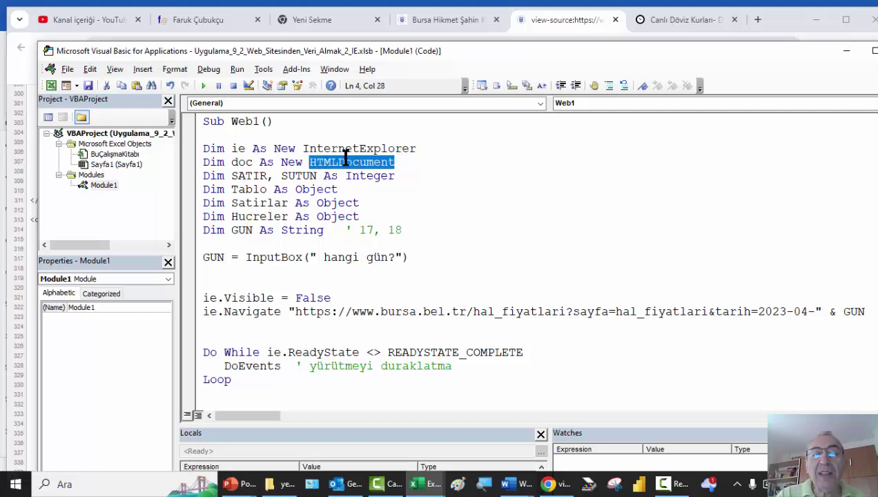
click(386, 165)
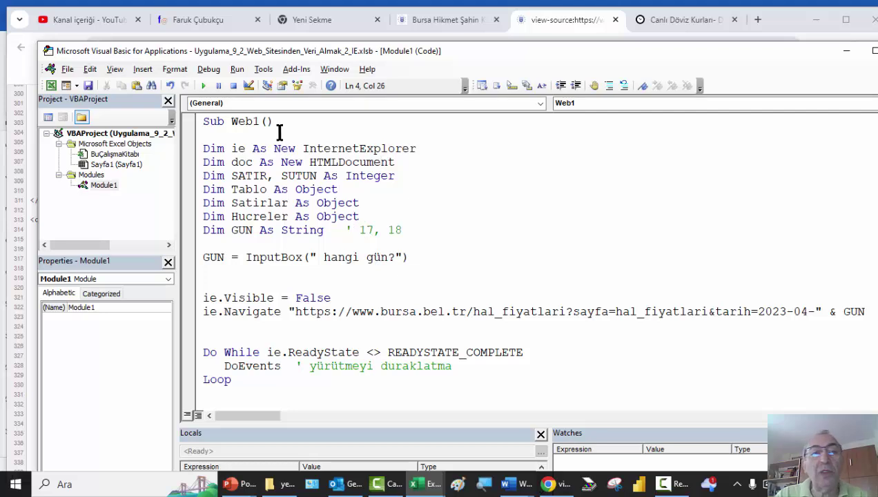
drag(394, 163, 202, 149)
- In Tools > References, check Microsoft Internet Controls and Microsoft HTML Object Library
click(263, 69)
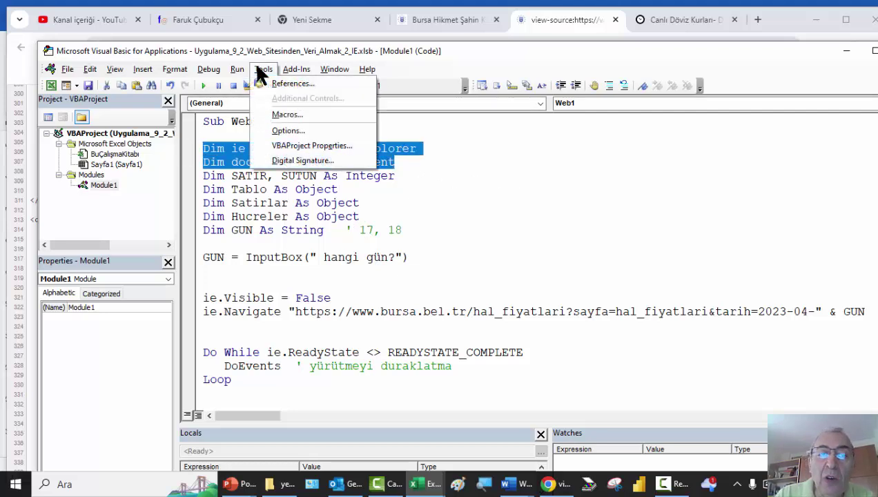
click(314, 88)
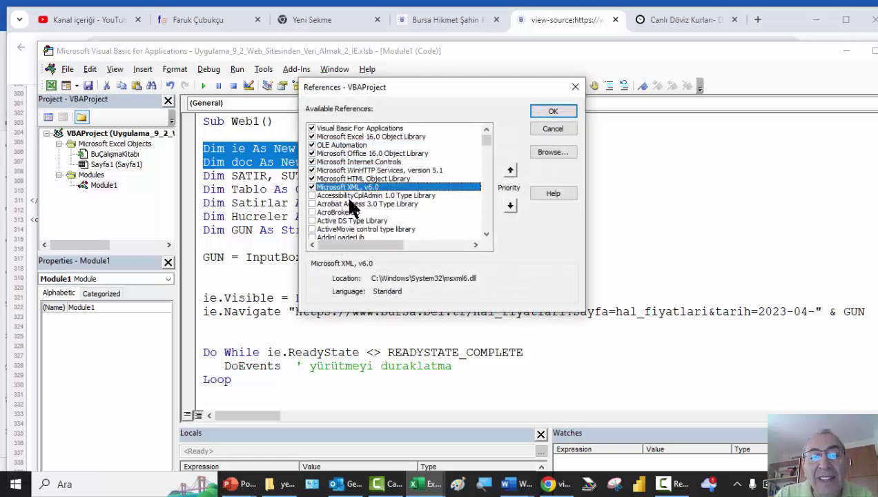
click(350, 177)
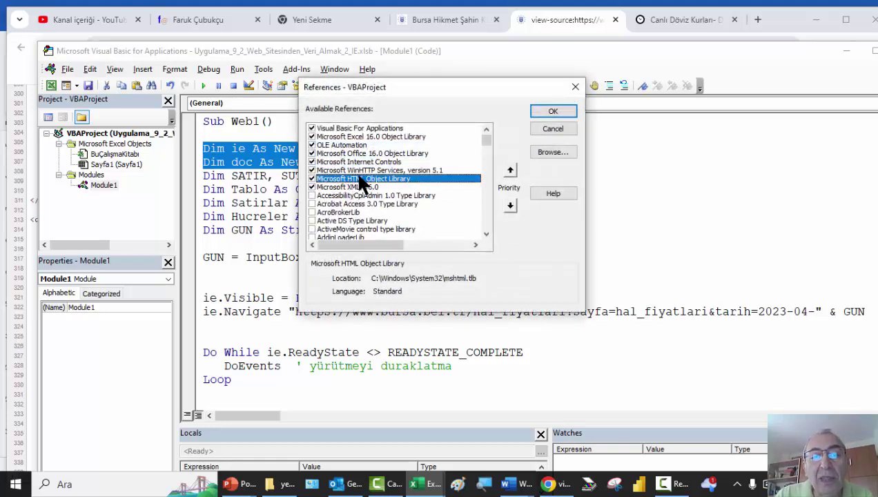
click(359, 161)
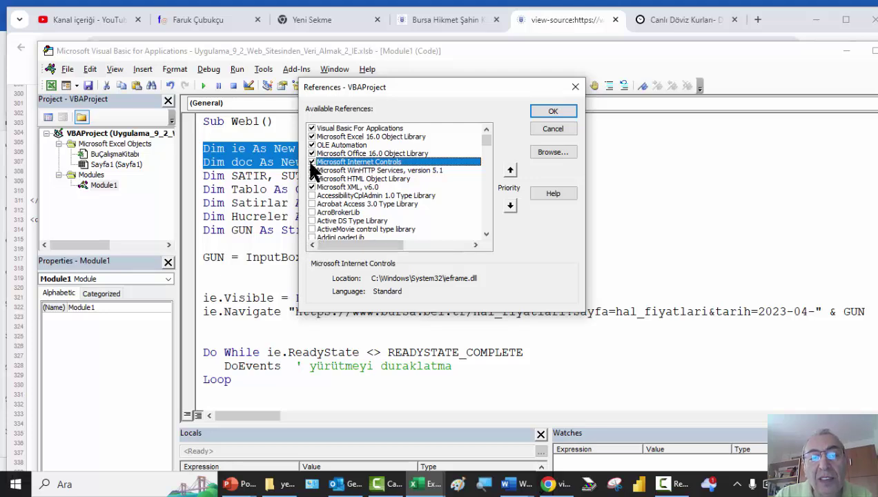
click(312, 212)
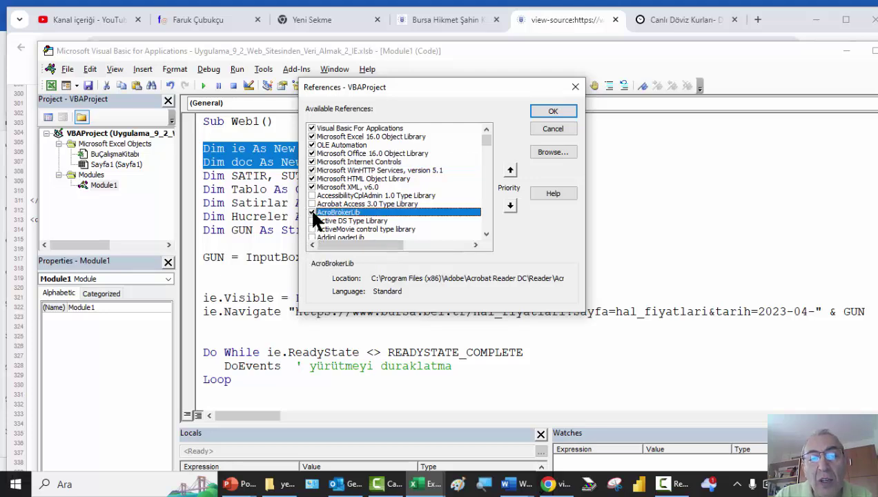
click(336, 163)
click(353, 178)
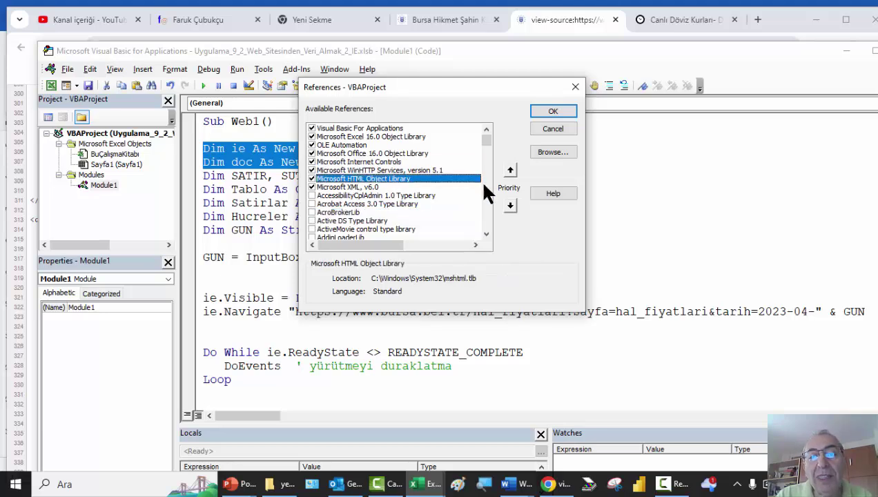
click(546, 117)
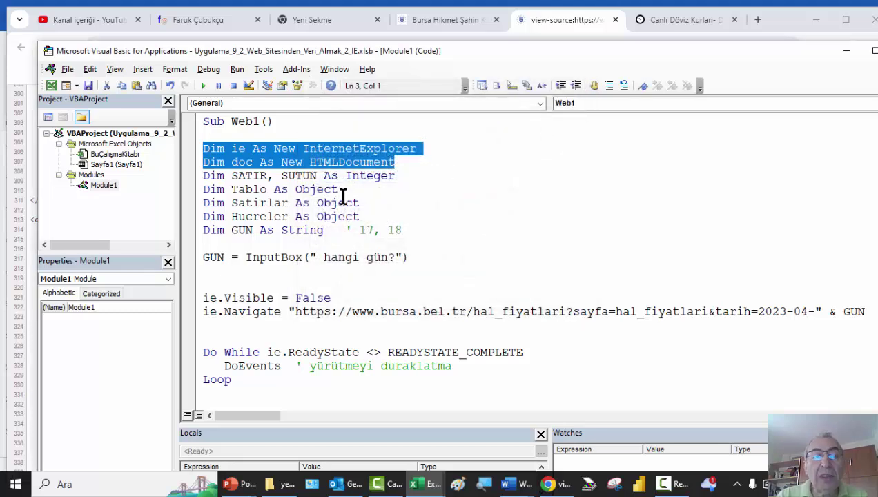
click(354, 203)
scroll(354, 203, down, 2)
scroll(263, 198, down, 1)
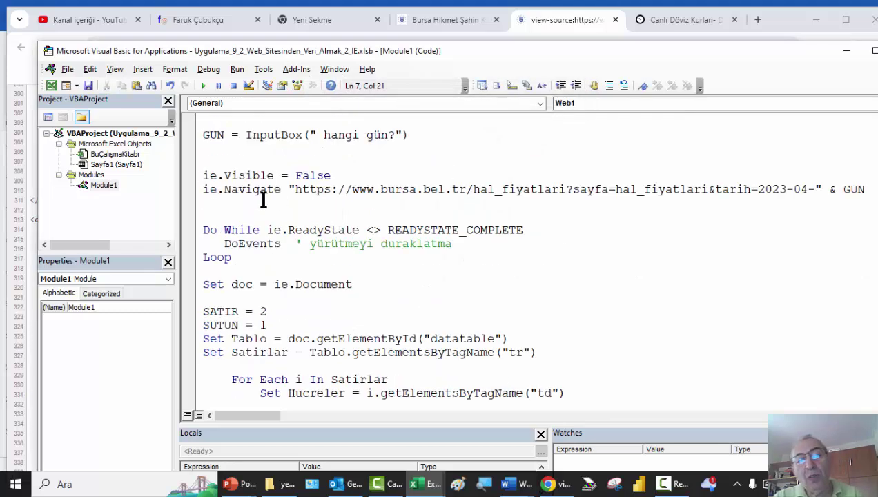
drag(359, 175, 202, 177)
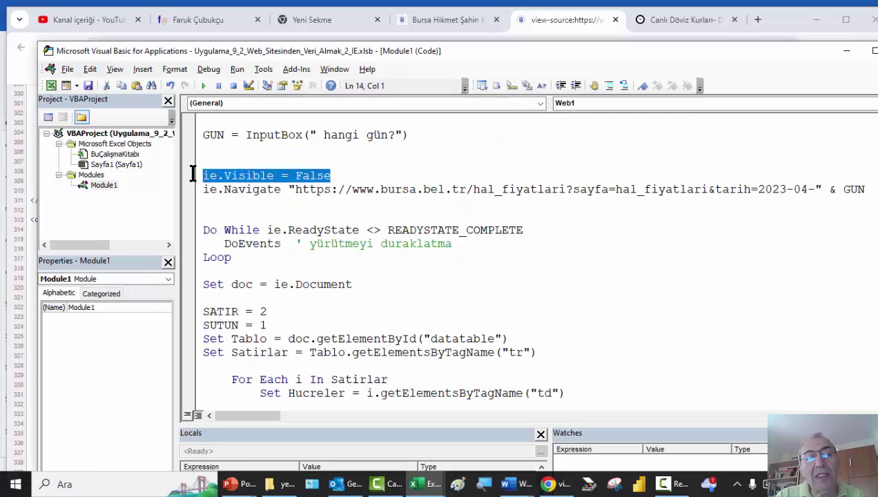
click(268, 177)
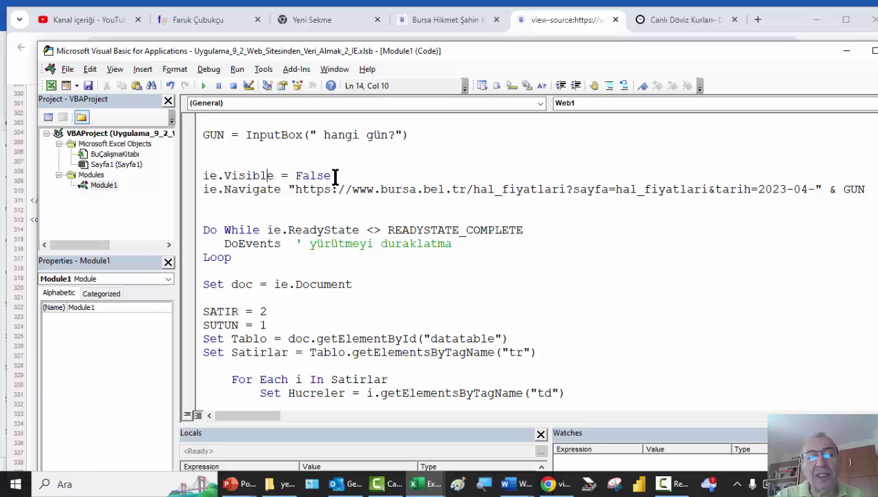
scroll(304, 259, down, 2)
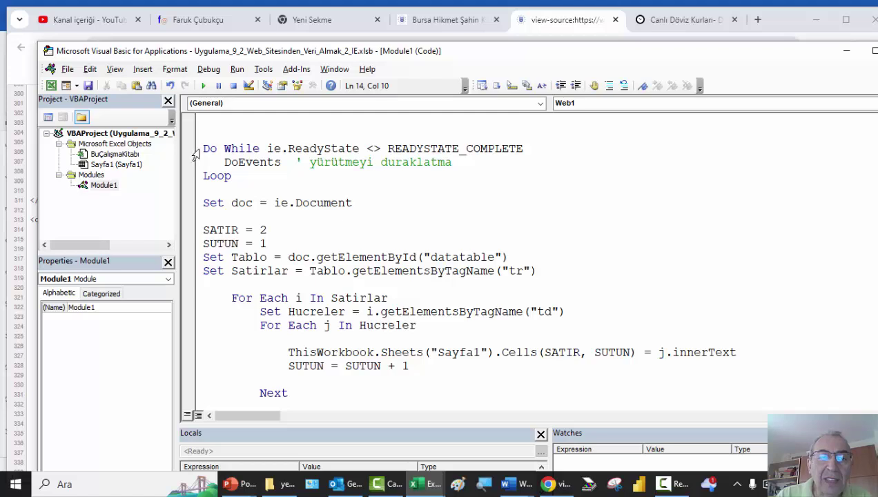
mouse_move(202, 149)
mouse_down()
mouse_move(291, 170)
mouse_move(296, 180)
mouse_up()
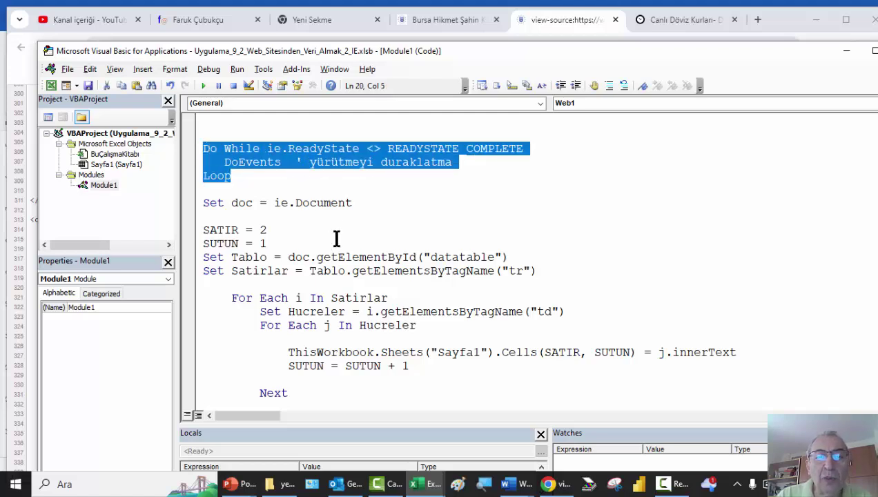
click(177, 202)
scroll(318, 207, down, 1)
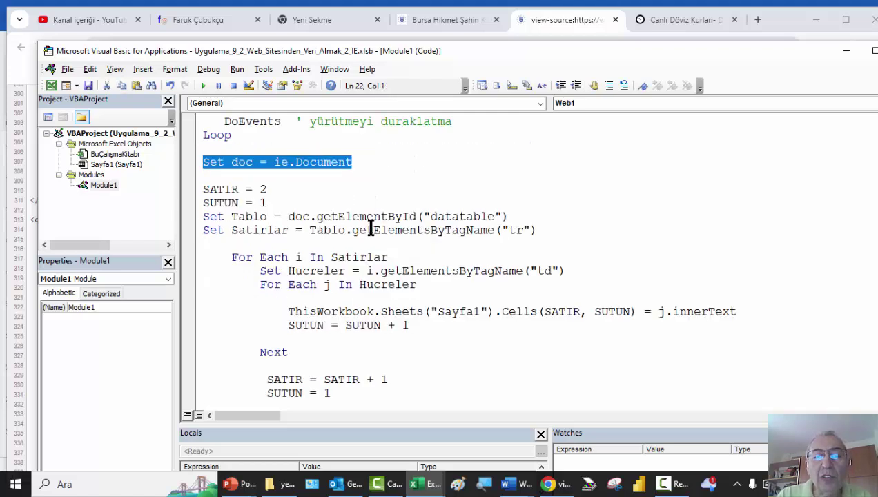
double_click(460, 216)
double_click(390, 217)
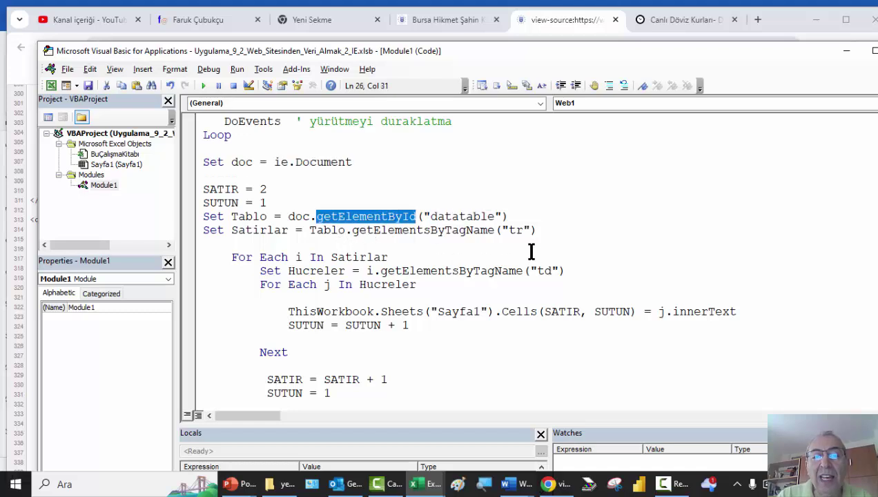
scroll(459, 302, up, 2)
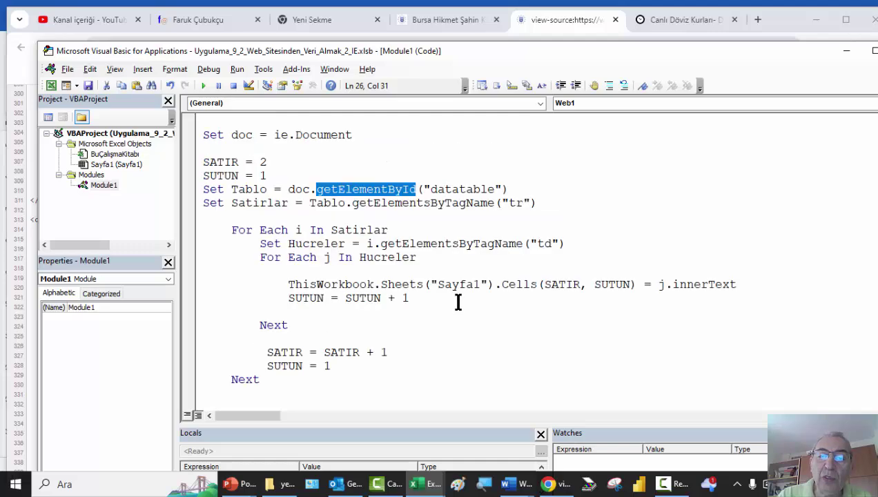
scroll(459, 301, up, 1)
scroll(458, 301, up, 6)
scroll(457, 301, down, 4)
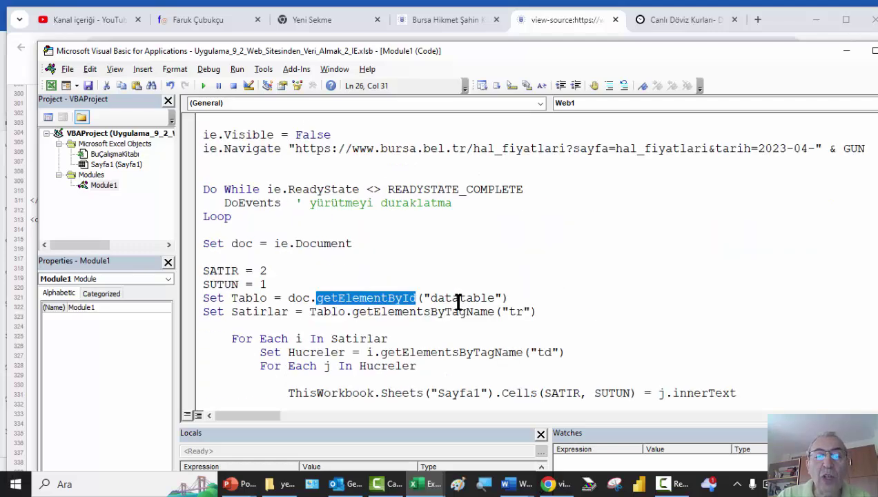
scroll(458, 302, down, 3)
scroll(457, 301, up, 6)
scroll(458, 302, up, 1)
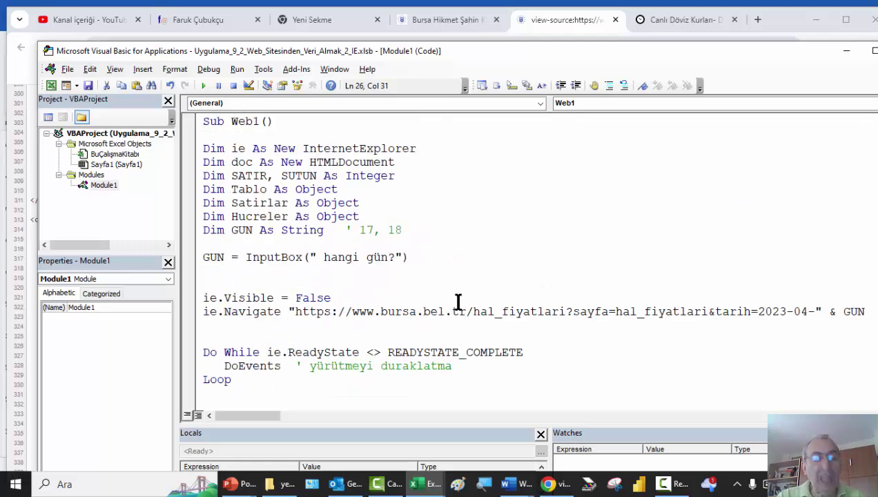
- Switch to the Excel workbook and open the Visual Basic editor
key(alt+Tab)
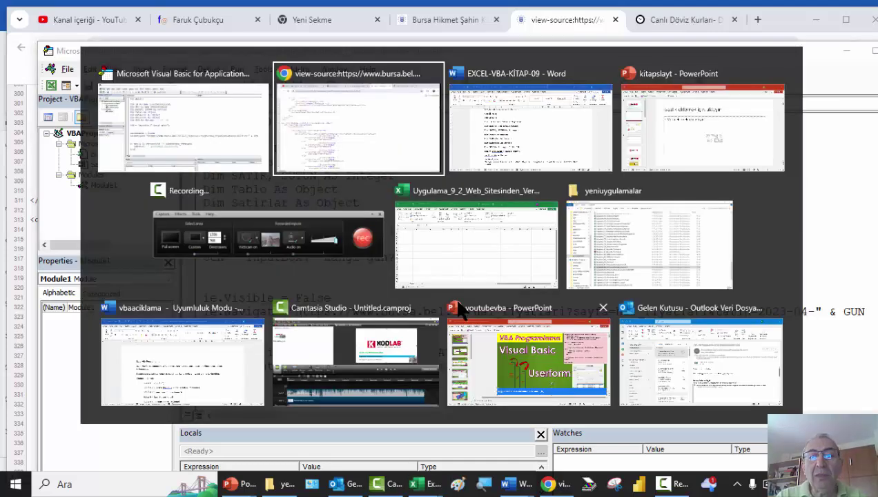
key(alt+Tab)
key(alt+Tab)
key(Tab)
key(Tab)
key(Tab)
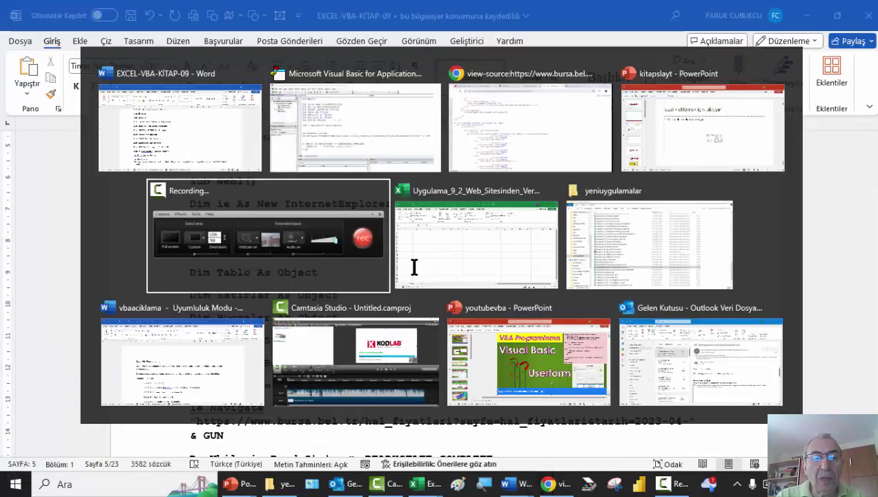
click(414, 267)
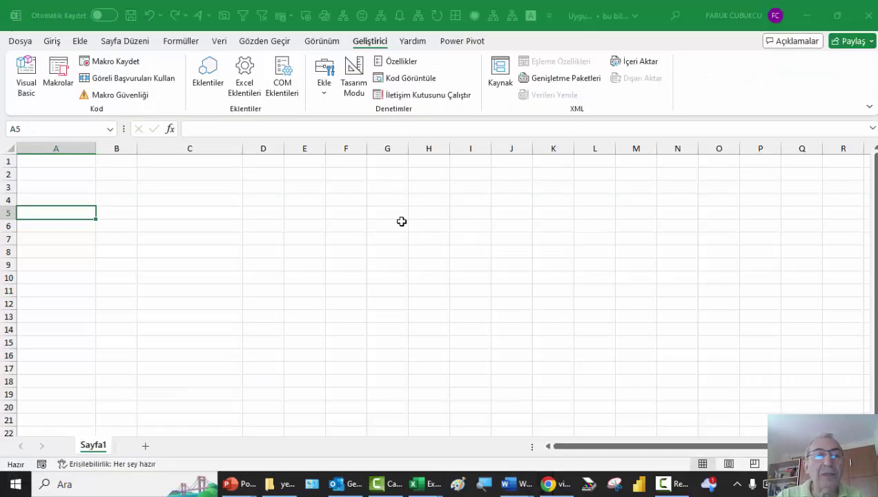
click(27, 76)
- Run the Web1 macro and enter 18 as the day in its prompt
scroll(362, 230, up, 5)
click(338, 202)
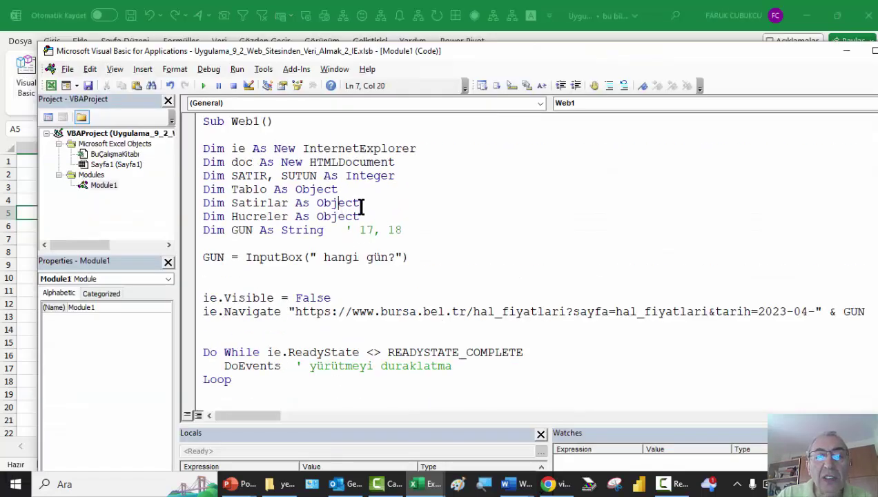
click(204, 85)
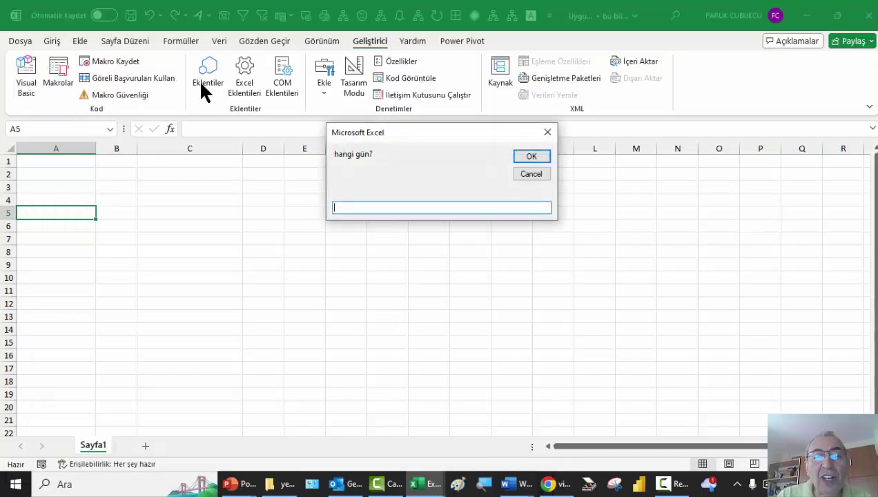
text(1)
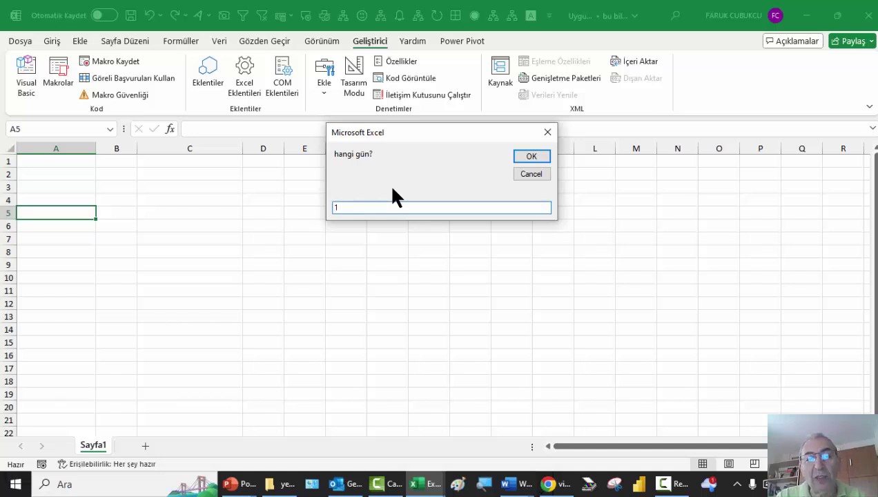
text(8)
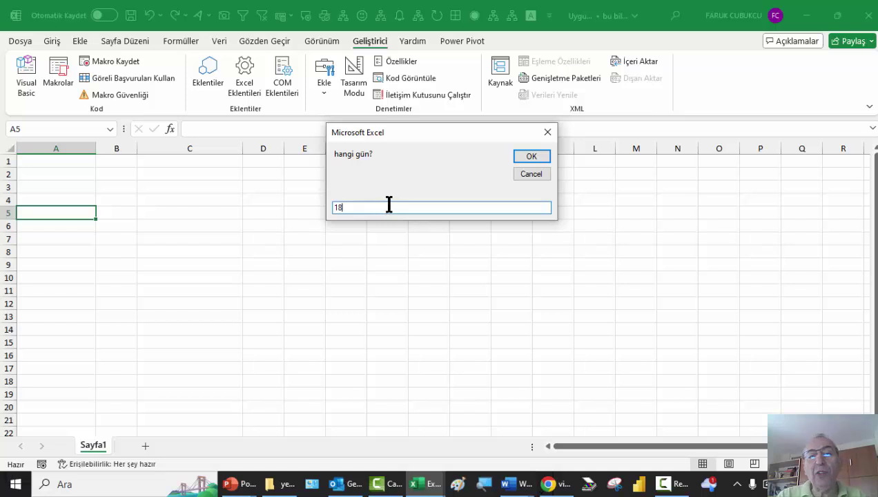
click(528, 160)
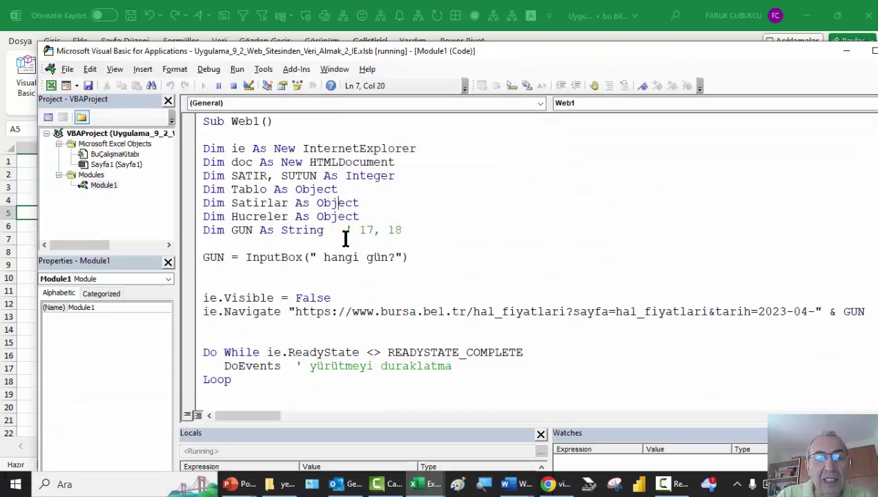
scroll(345, 238, down, 2)
- Return to Sayfa1 and inspect cells A2 and C3 of the imported price table
click(24, 247)
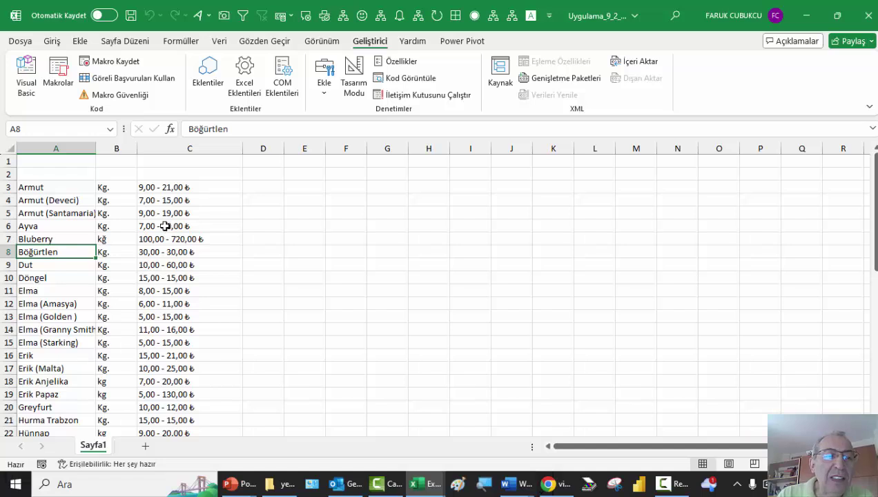
click(40, 171)
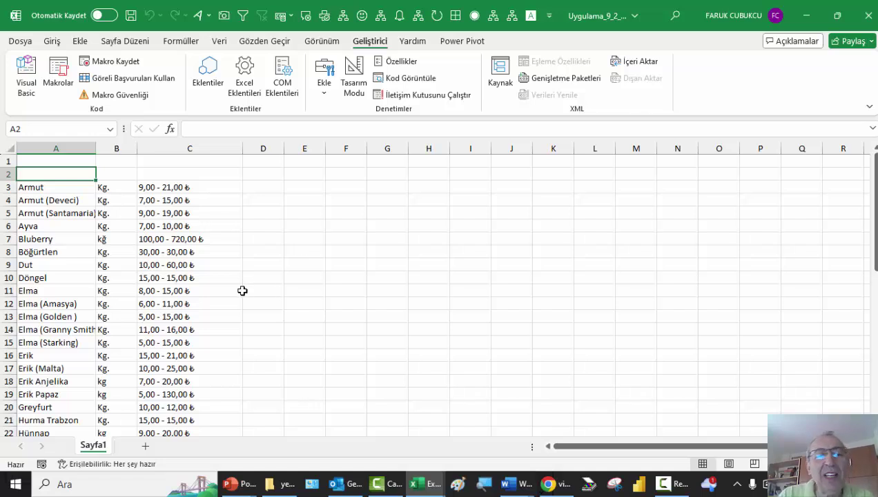
click(192, 187)
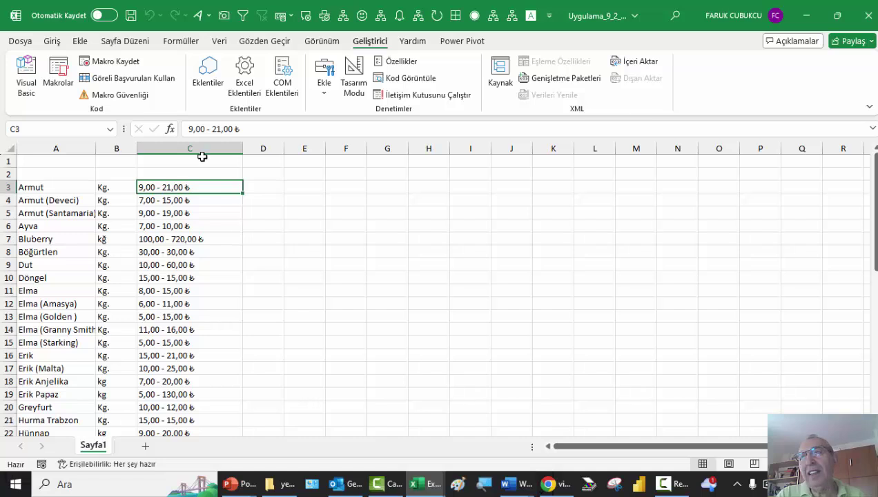